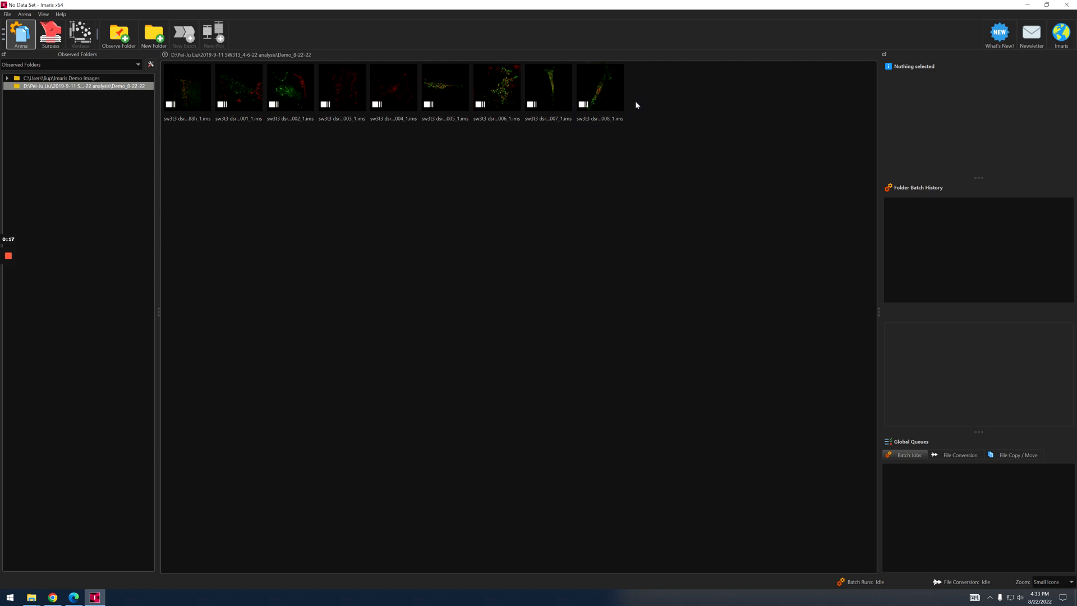
Open the image sw3t3 dsred clc egfp-m1e d388h006_1 and compare its two channels one at a time, leaving only red 561TIRF displayed.
{"action": "mouse_move", "coordinate": [494, 93]}
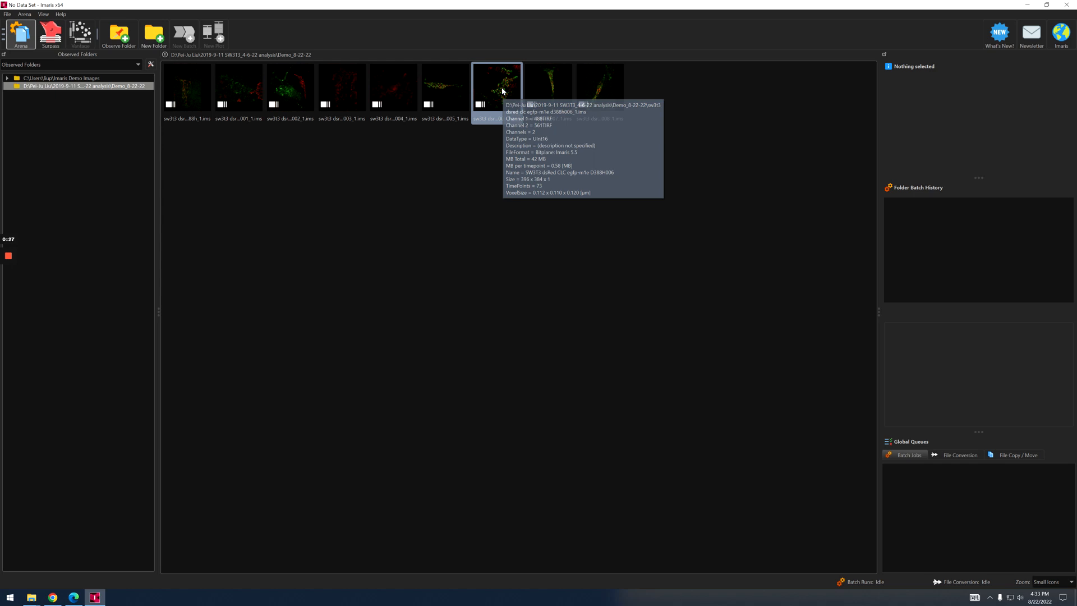
{"action": "double_click", "coordinate": [502, 91]}
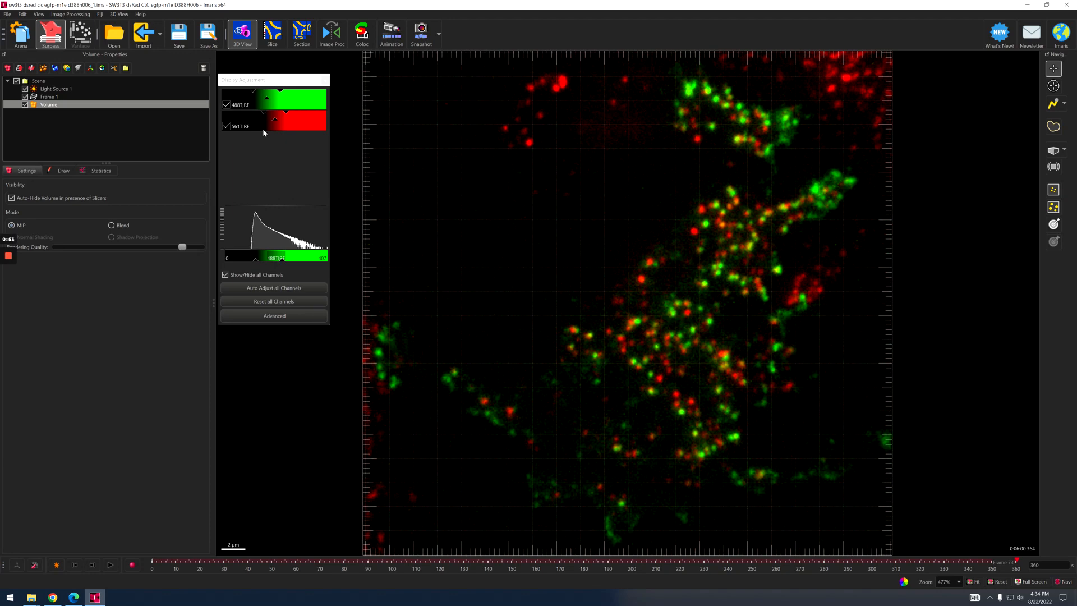
{"action": "left_click", "coordinate": [226, 105]}
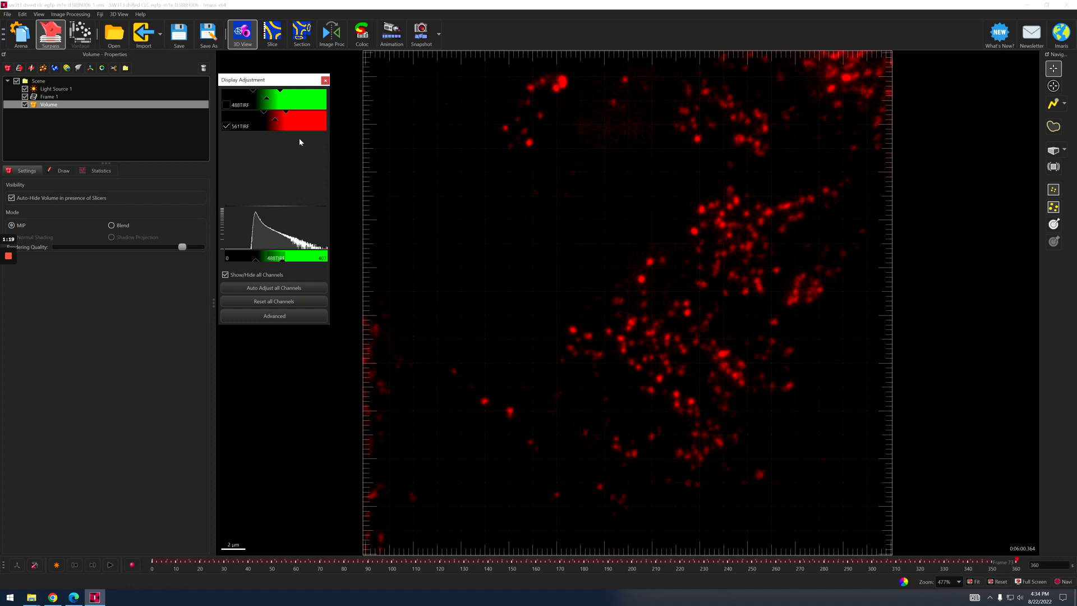
{"action": "left_click", "coordinate": [226, 126]}
{"action": "left_click", "coordinate": [226, 105]}
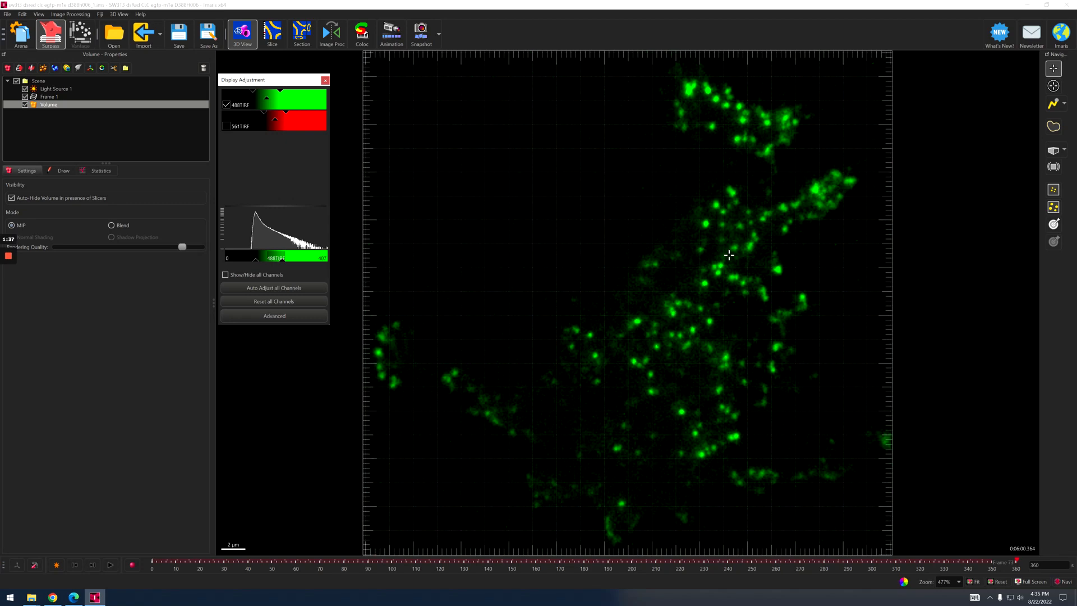
{"action": "left_click", "coordinate": [227, 126]}
{"action": "left_click", "coordinate": [226, 105]}
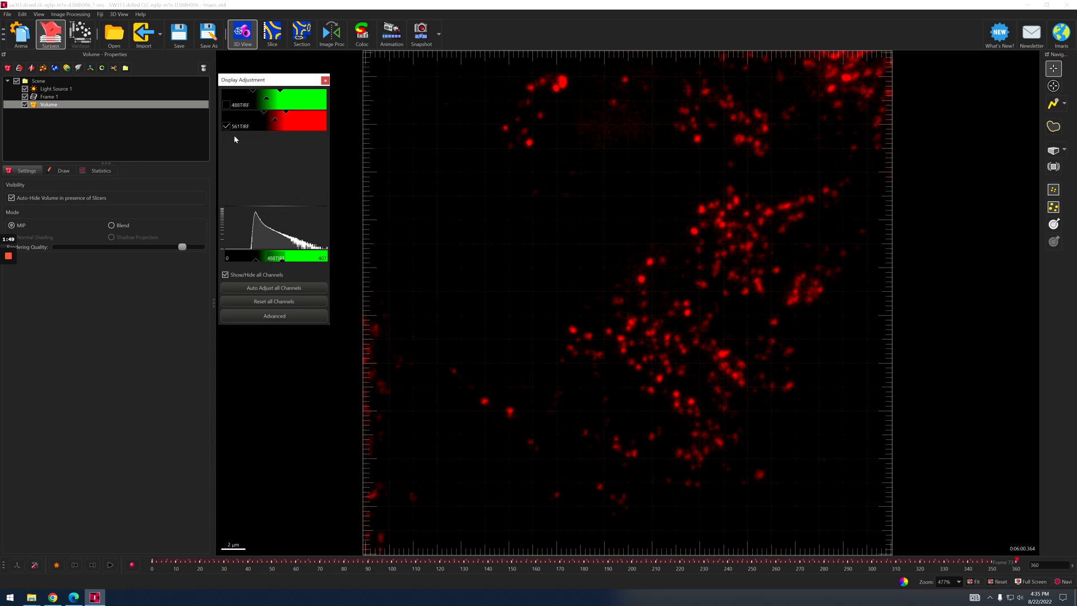
Create a new Spots object in the scene and rename it CLC.
{"action": "left_click", "coordinate": [43, 68]}
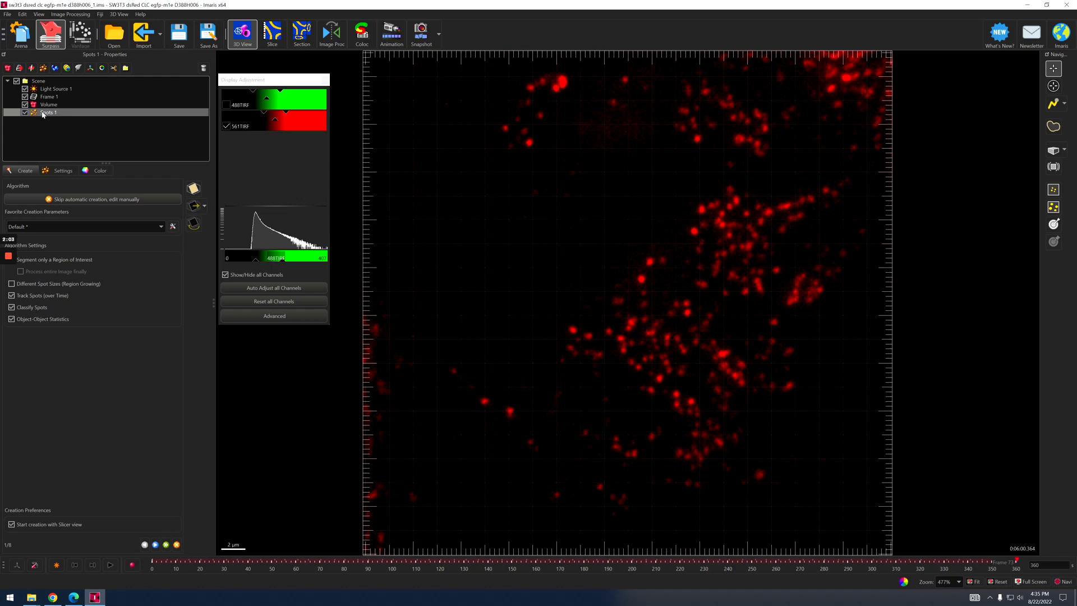
{"action": "left_click", "coordinate": [44, 113]}
{"action": "type", "text": "CLC"}
{"action": "key", "text": "Return"}
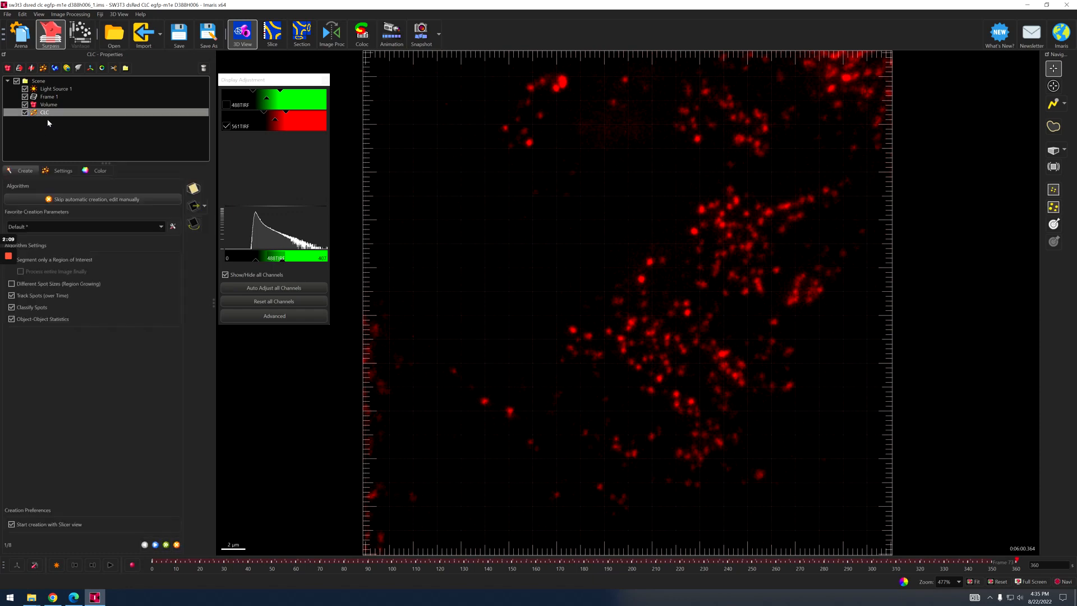
{"action": "left_click", "coordinate": [46, 227]}
{"action": "left_click", "coordinate": [45, 227]}
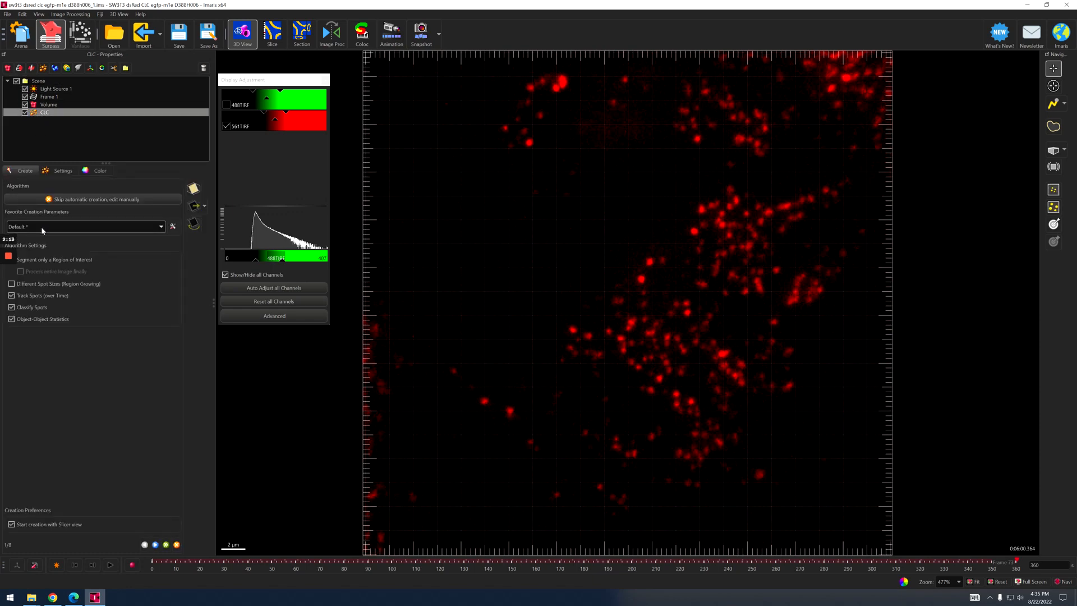
{"action": "left_click", "coordinate": [41, 227]}
{"action": "left_click", "coordinate": [43, 229]}
{"action": "left_click_drag", "start_coordinate": [61, 5], "coordinate": [75, 4]}
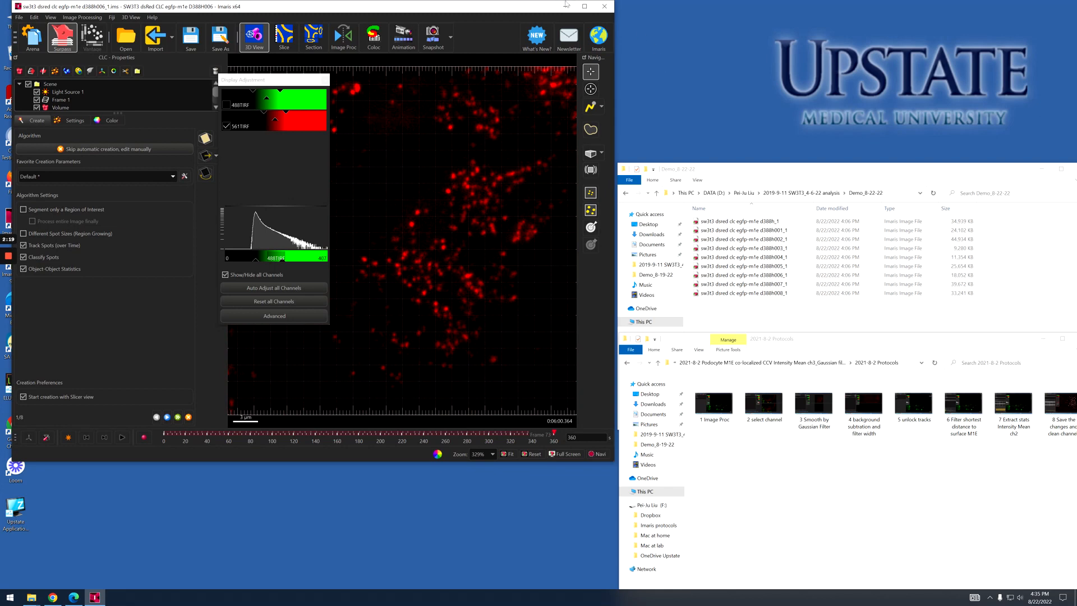
{"action": "left_click", "coordinate": [585, 4]}
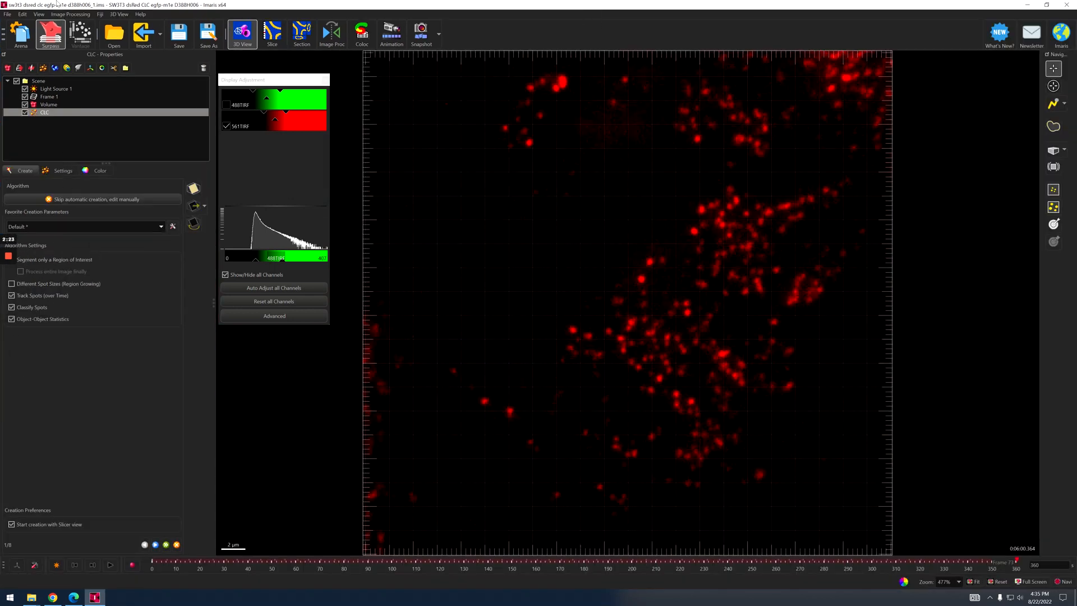
Enable segmenting only a region of interest in the CLC spots' algorithm settings.
{"action": "left_click_drag", "start_coordinate": [57, 6], "coordinate": [64, 12]}
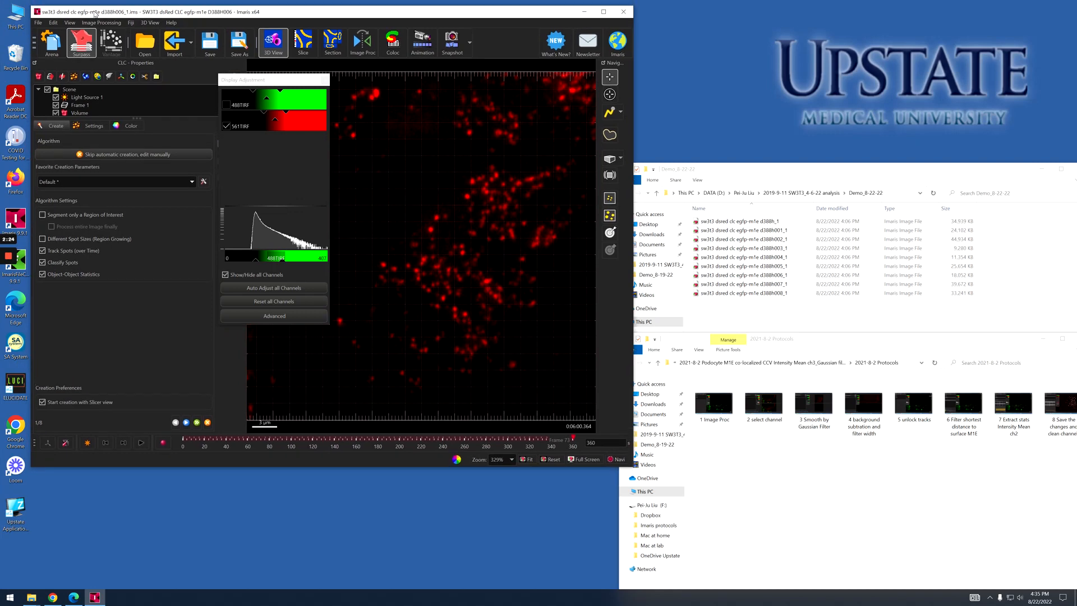
{"action": "left_click", "coordinate": [42, 214]}
{"action": "left_click", "coordinate": [603, 12]}
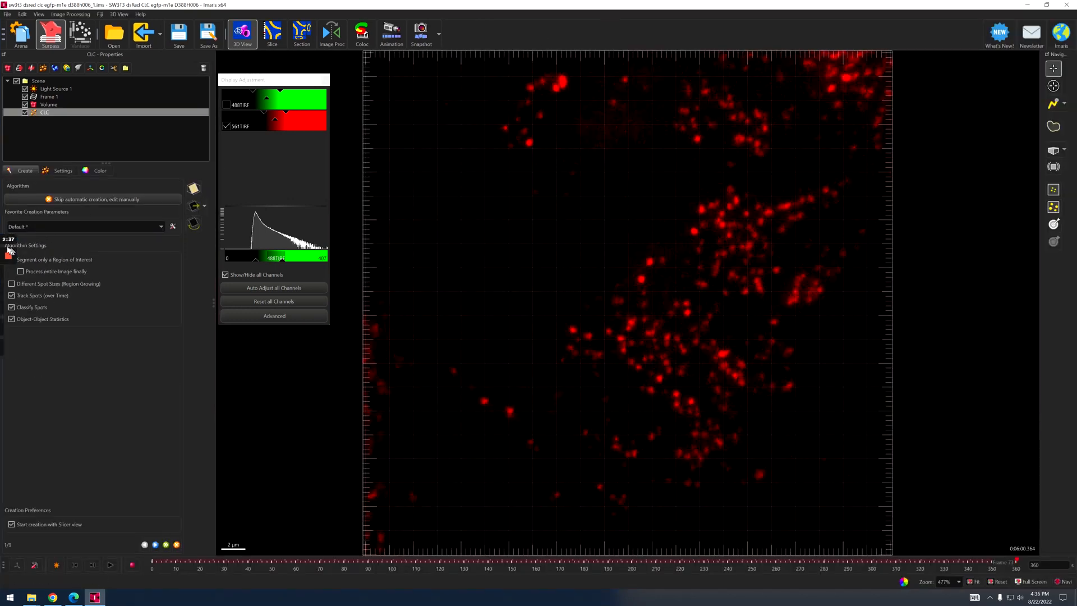
Disable Classify Spots in the CLC spots' algorithm settings.
{"action": "mouse_move", "coordinate": [6, 253]}
{"action": "mouse_move", "coordinate": [23, 287]}
{"action": "left_click", "coordinate": [1046, 5]}
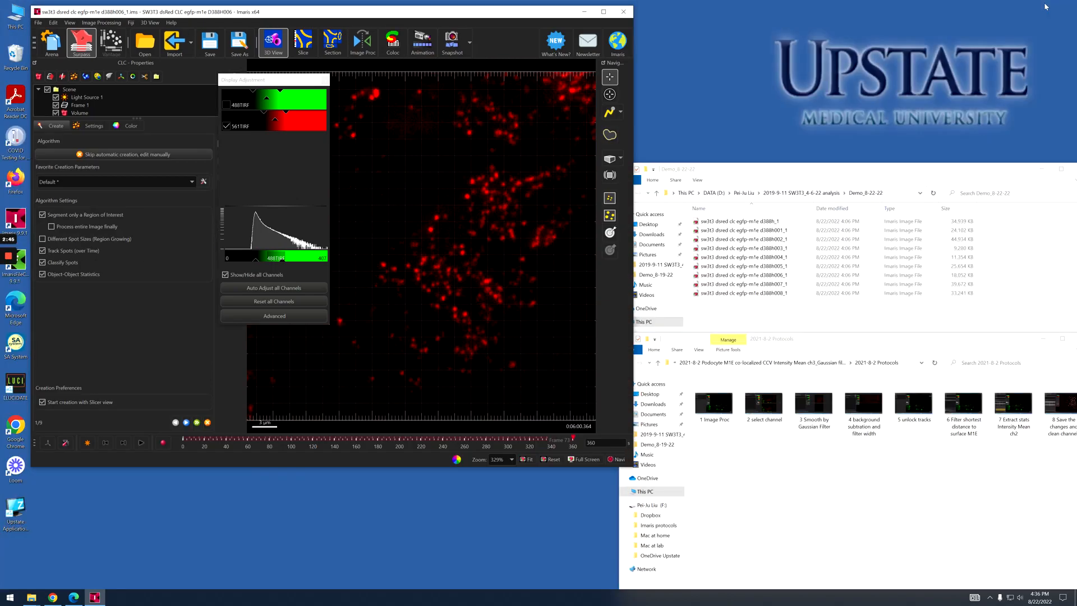
{"action": "left_click", "coordinate": [42, 240]}
{"action": "left_click", "coordinate": [604, 12]}
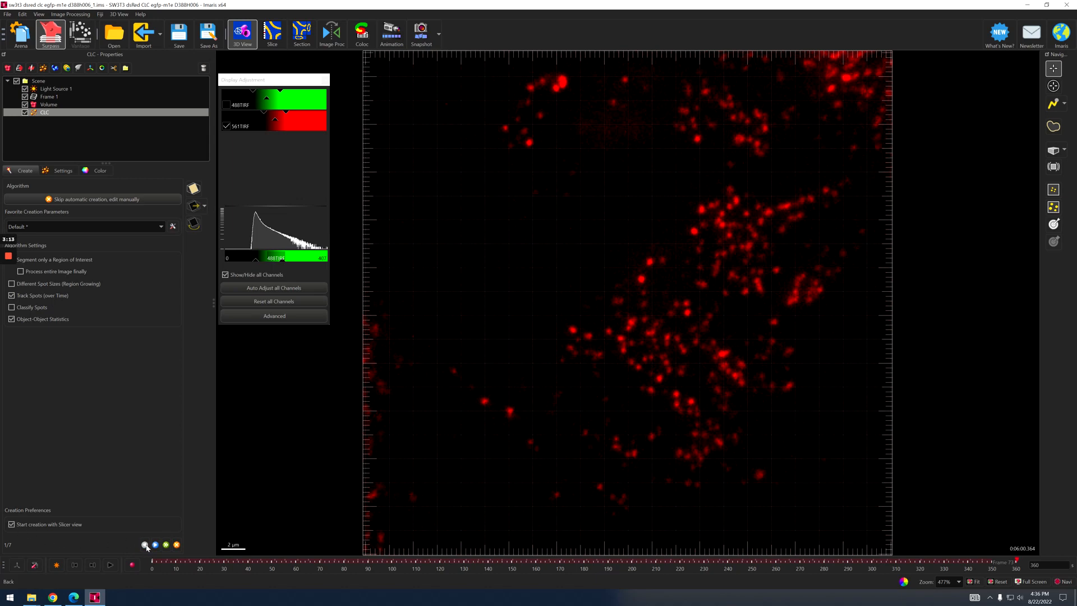
Continue to the region of interest, display 488TIRF as well, and narrow the region to about X 105–319 around the cell.
{"action": "left_click", "coordinate": [155, 545]}
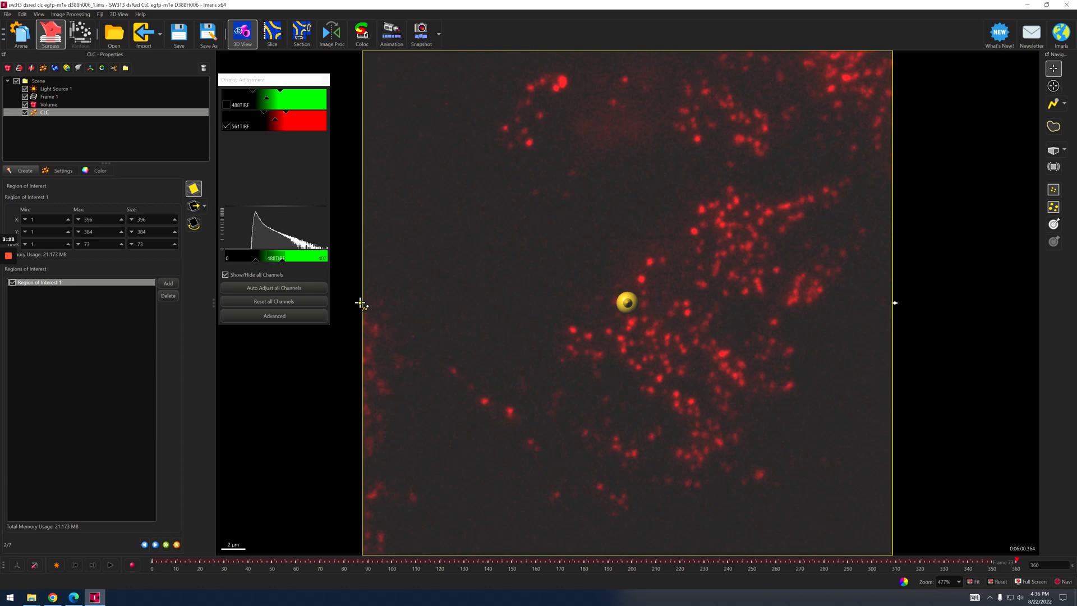
{"action": "left_click_drag", "start_coordinate": [360, 303], "coordinate": [499, 303]}
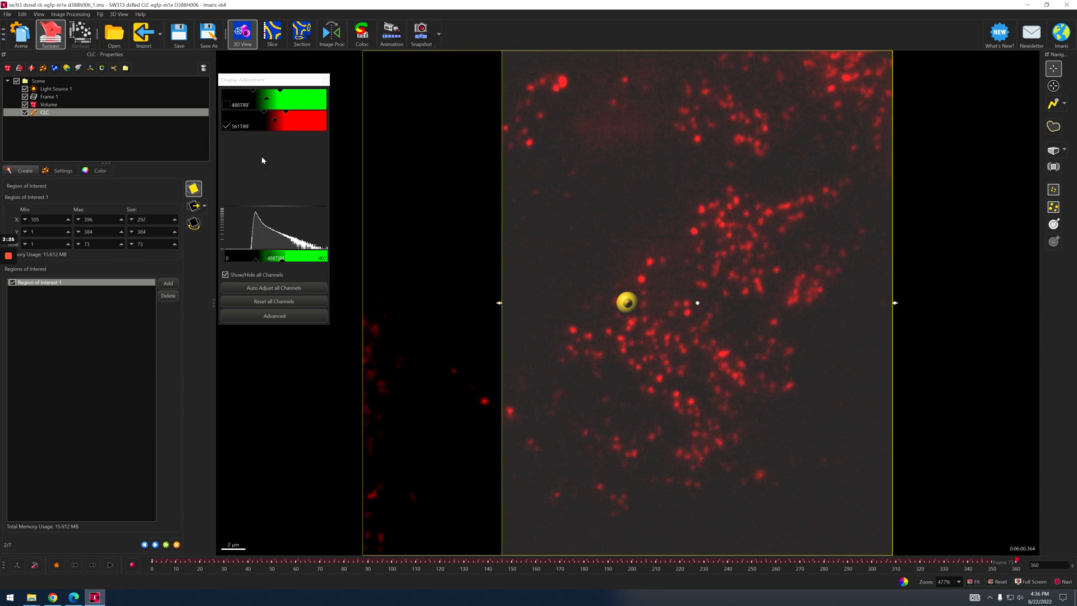
{"action": "left_click", "coordinate": [226, 105]}
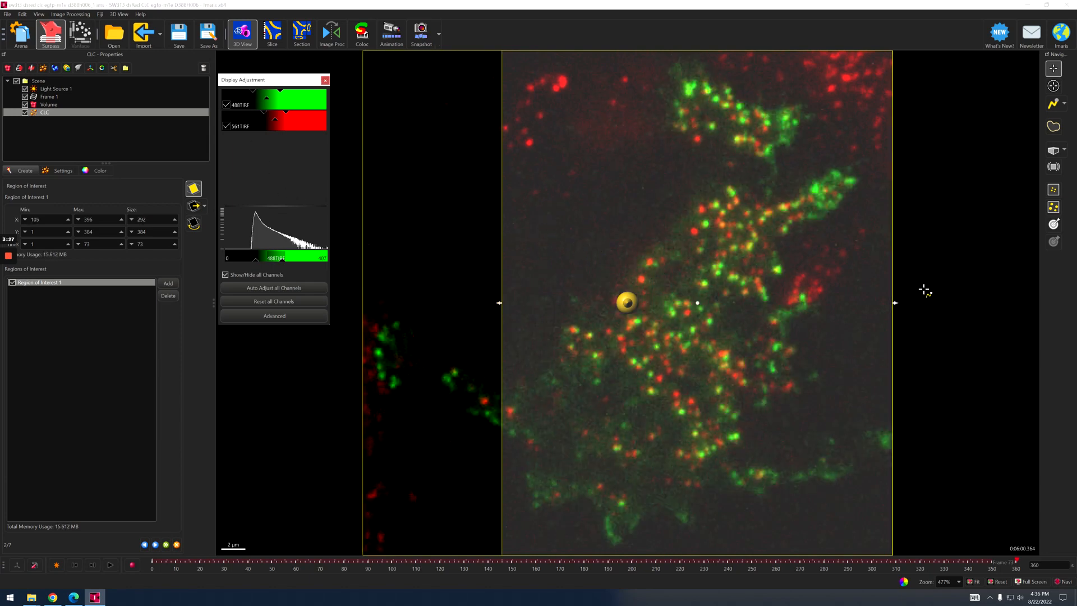
{"action": "left_click_drag", "start_coordinate": [896, 303], "coordinate": [797, 299]}
{"action": "left_click_drag", "start_coordinate": [793, 301], "coordinate": [789, 302]}
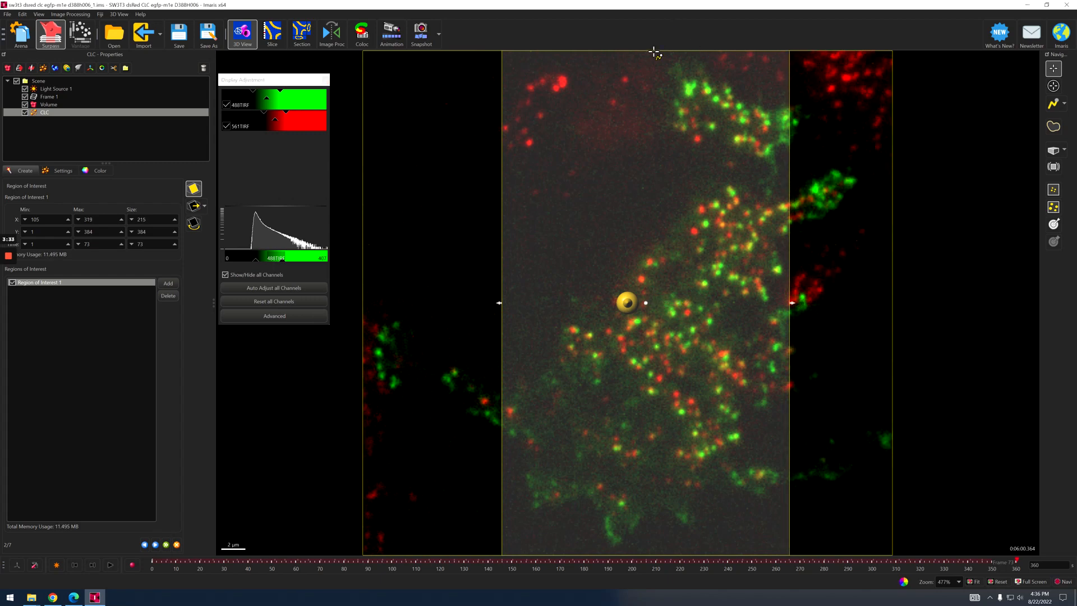
Crop the region of interest vertically to about Y 100–332 to exclude areas above and below the cell body.
{"action": "scroll", "coordinate": [805, 260], "scroll_direction": "up", "scroll_amount": 1}
{"action": "scroll", "coordinate": [804, 259], "scroll_direction": "down", "scroll_amount": 2}
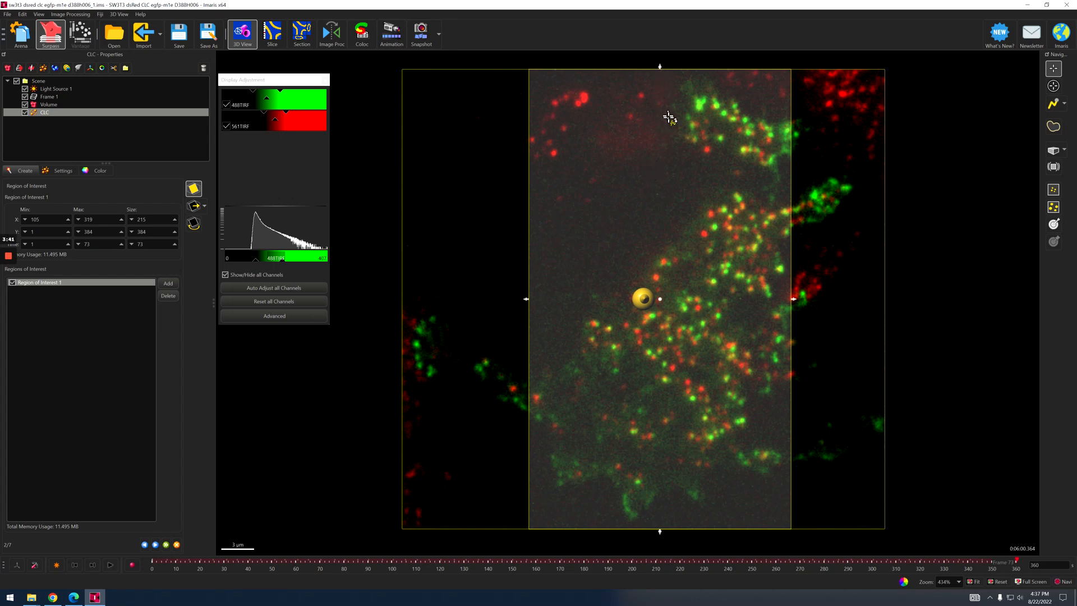
{"action": "left_click_drag", "start_coordinate": [659, 68], "coordinate": [660, 185]}
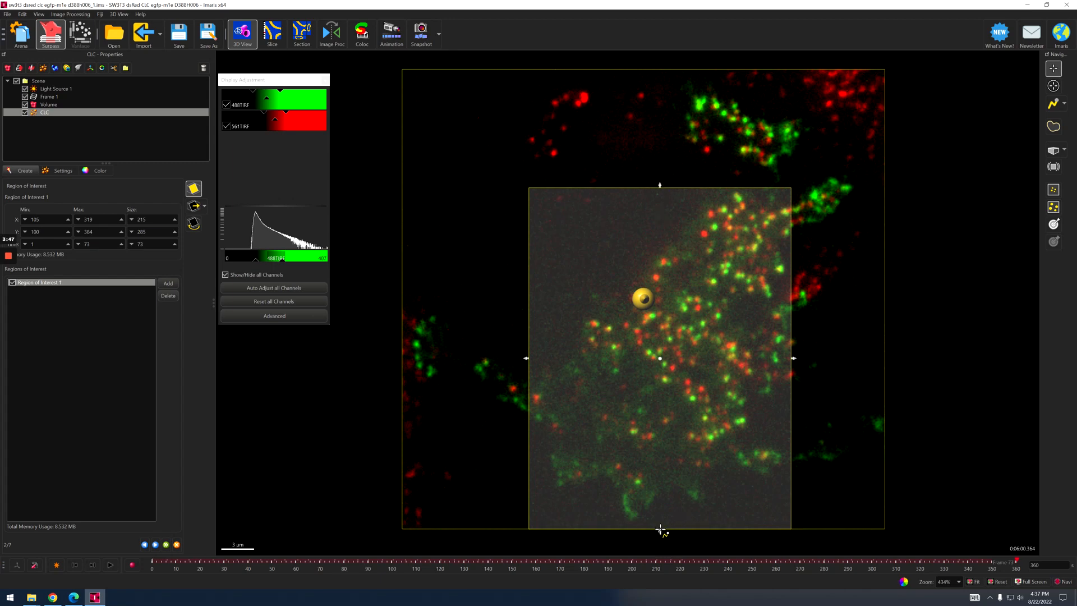
{"action": "left_click_drag", "start_coordinate": [661, 531], "coordinate": [663, 469]}
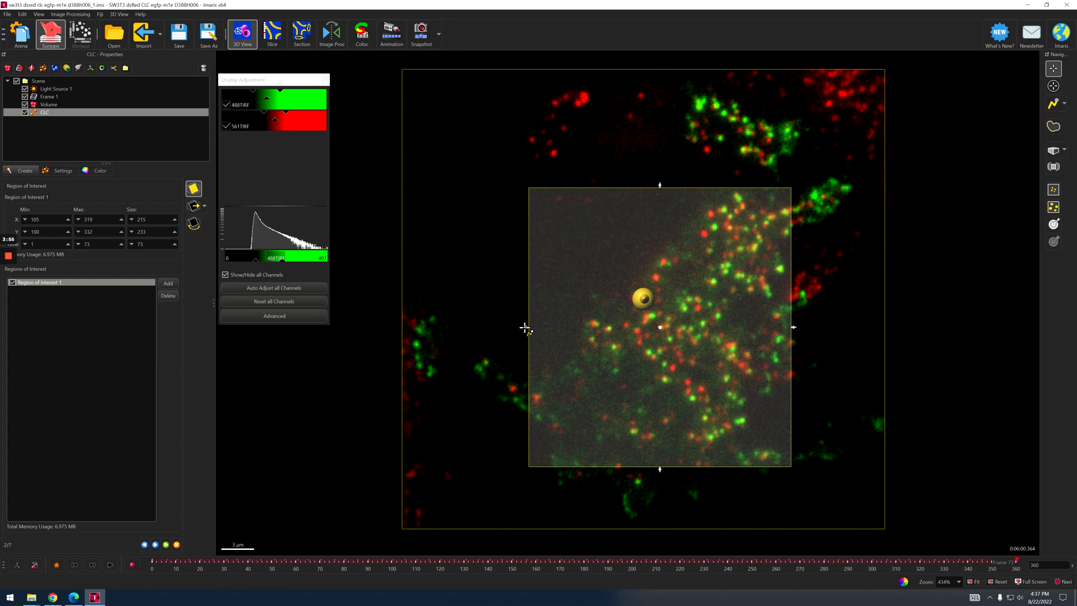
Refine the region of interest to about X 150–319 and Y 103–316, tightly enclosing the dense spot area.
{"action": "left_click_drag", "start_coordinate": [524, 328], "coordinate": [611, 327]}
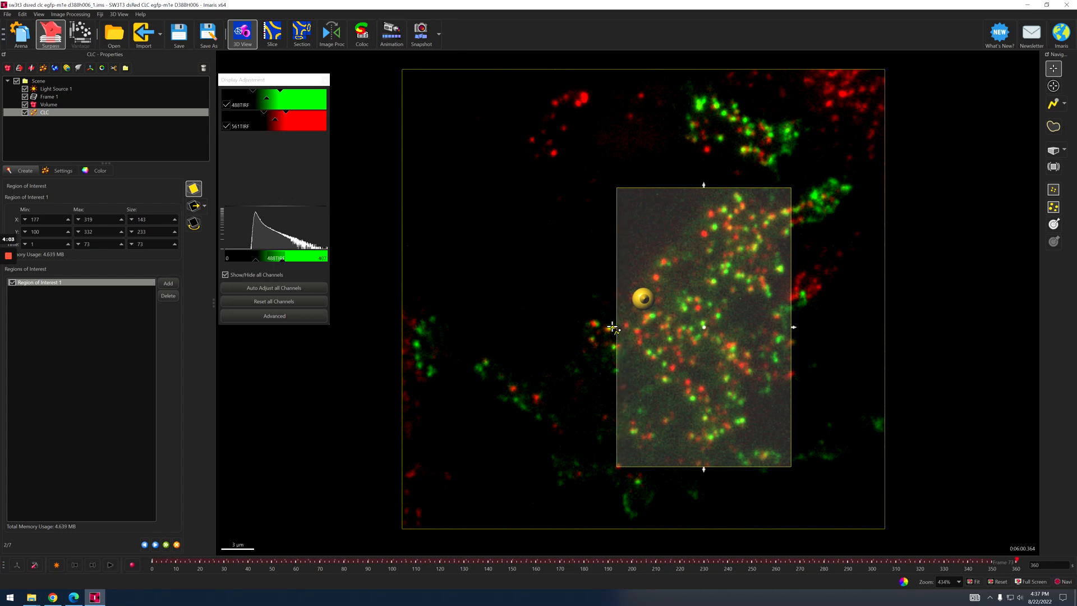
{"action": "left_click_drag", "start_coordinate": [612, 327], "coordinate": [580, 324]}
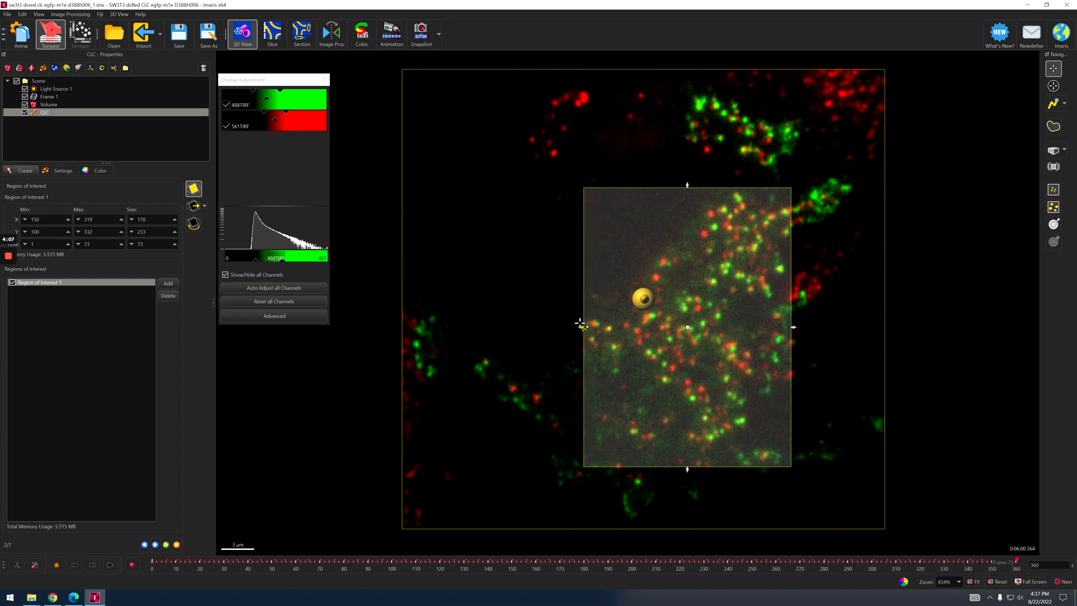
{"action": "left_click_drag", "start_coordinate": [688, 469], "coordinate": [689, 449]}
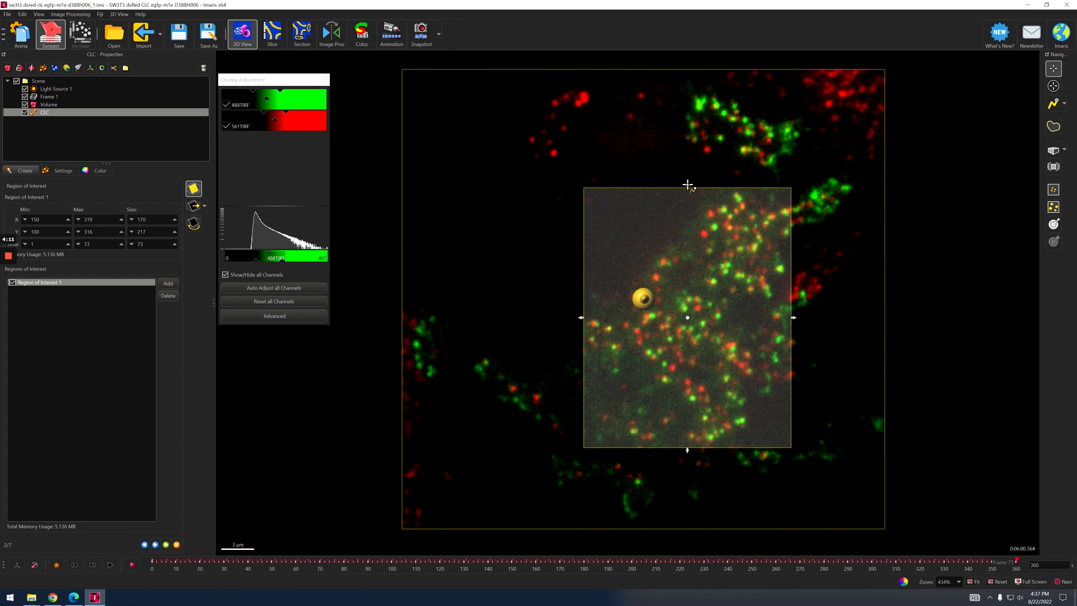
{"action": "left_click_drag", "start_coordinate": [687, 186], "coordinate": [688, 189]}
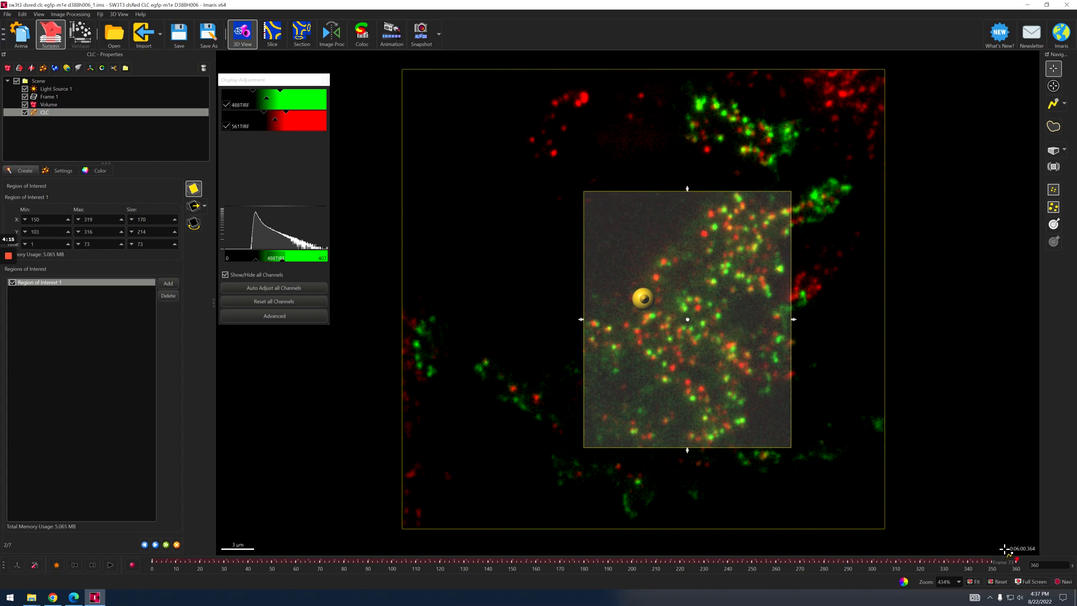
{"action": "scroll", "coordinate": [667, 370], "scroll_direction": "down", "scroll_amount": 1}
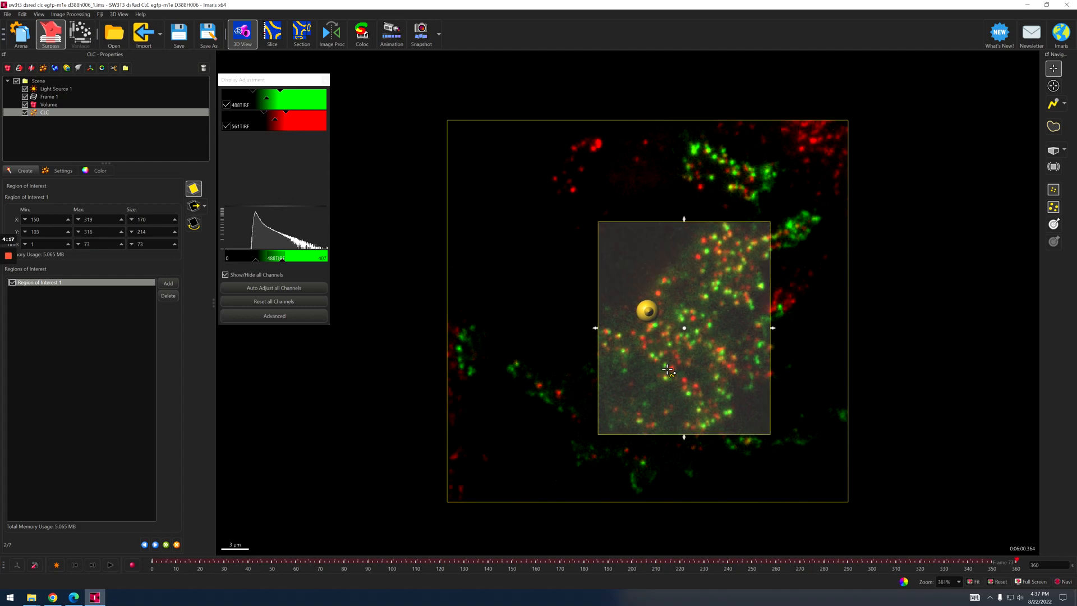
{"action": "scroll", "coordinate": [667, 370], "scroll_direction": "up", "scroll_amount": 3}
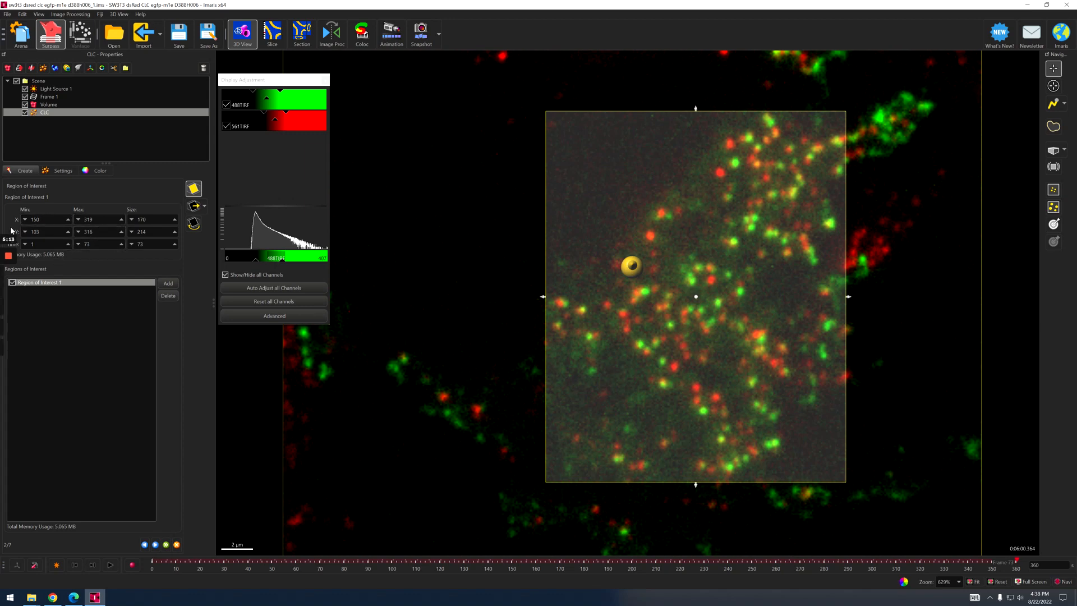
Continue to the source channel settings, choose Channel 2 - 561TIRF for spot detection, and hide the green 488TIRF channel.
{"action": "left_click", "coordinate": [155, 545]}
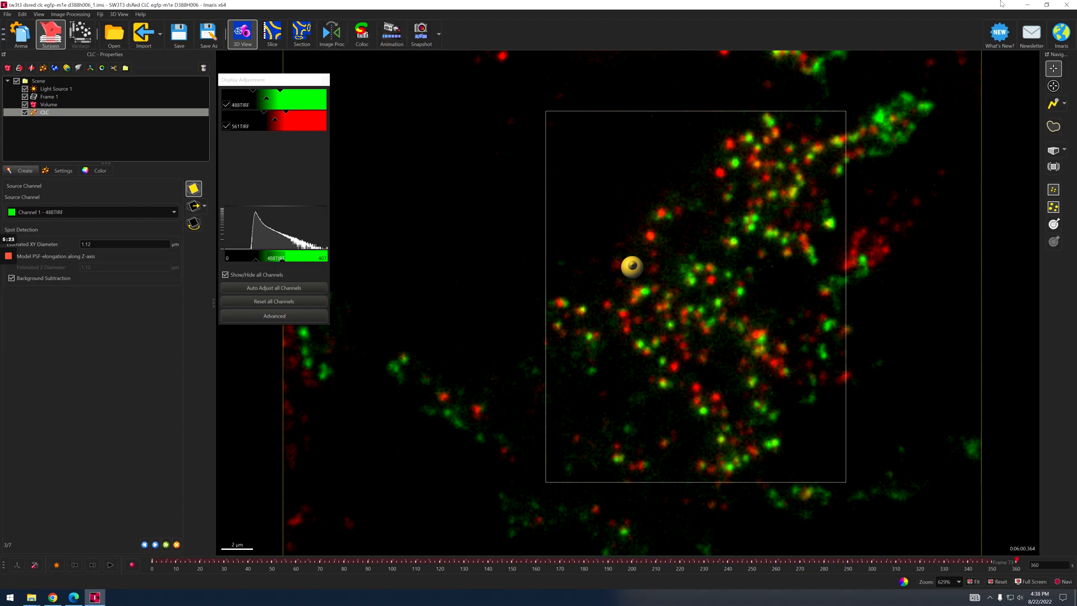
{"action": "left_click", "coordinate": [1046, 5]}
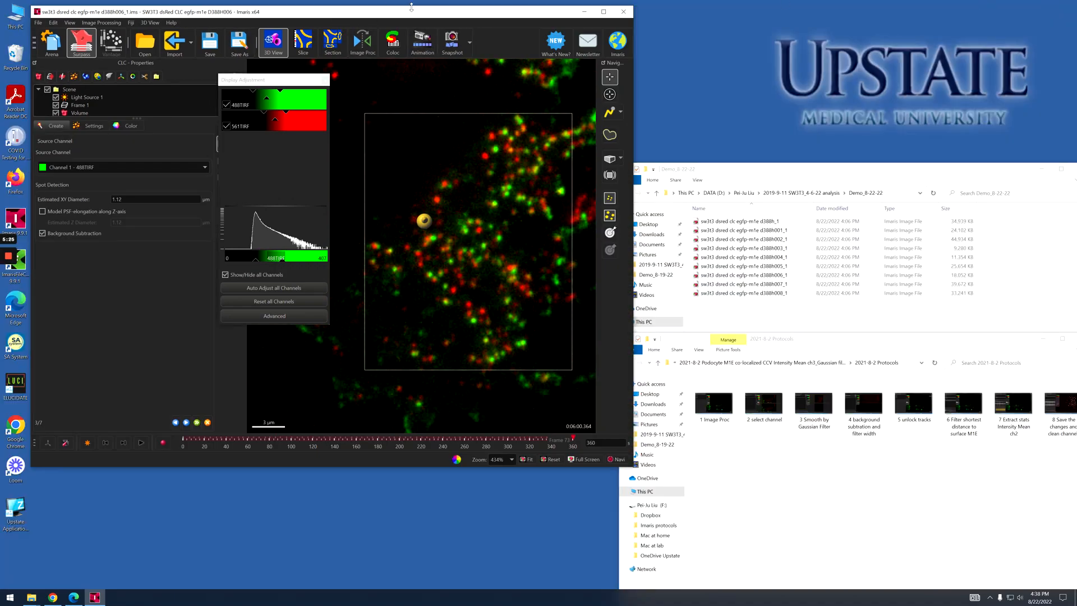
{"action": "left_click_drag", "start_coordinate": [389, 18], "coordinate": [394, 32]}
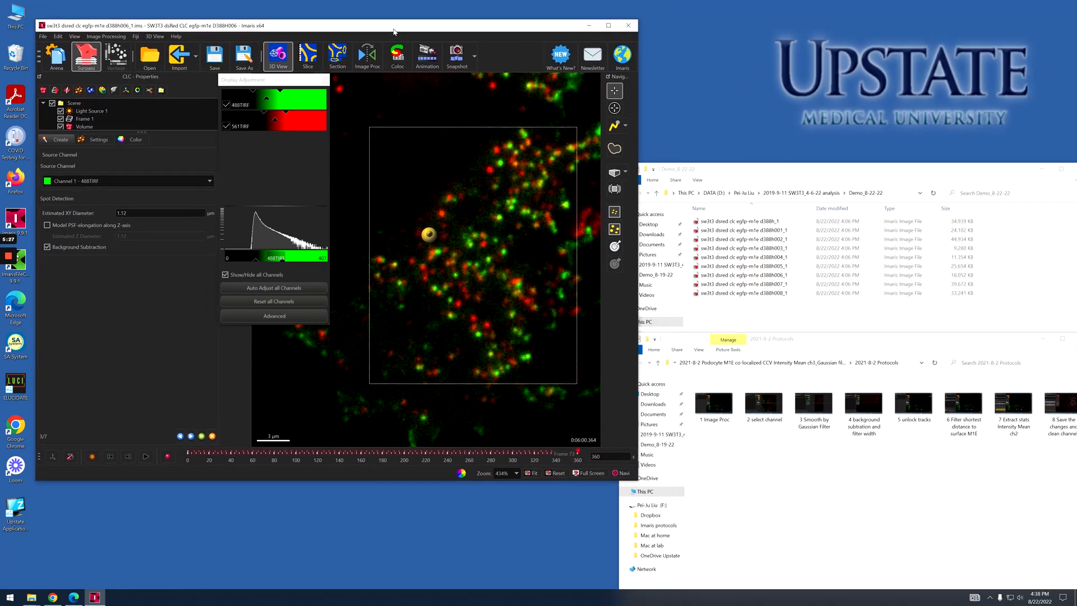
{"action": "mouse_move", "coordinate": [9, 265]}
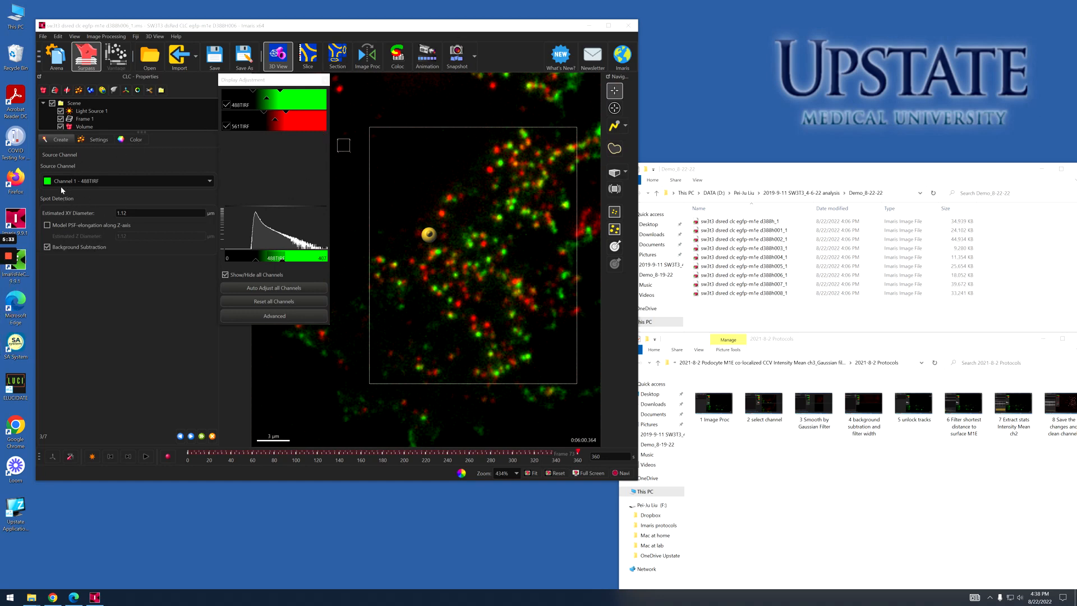
{"action": "left_click", "coordinate": [109, 181]}
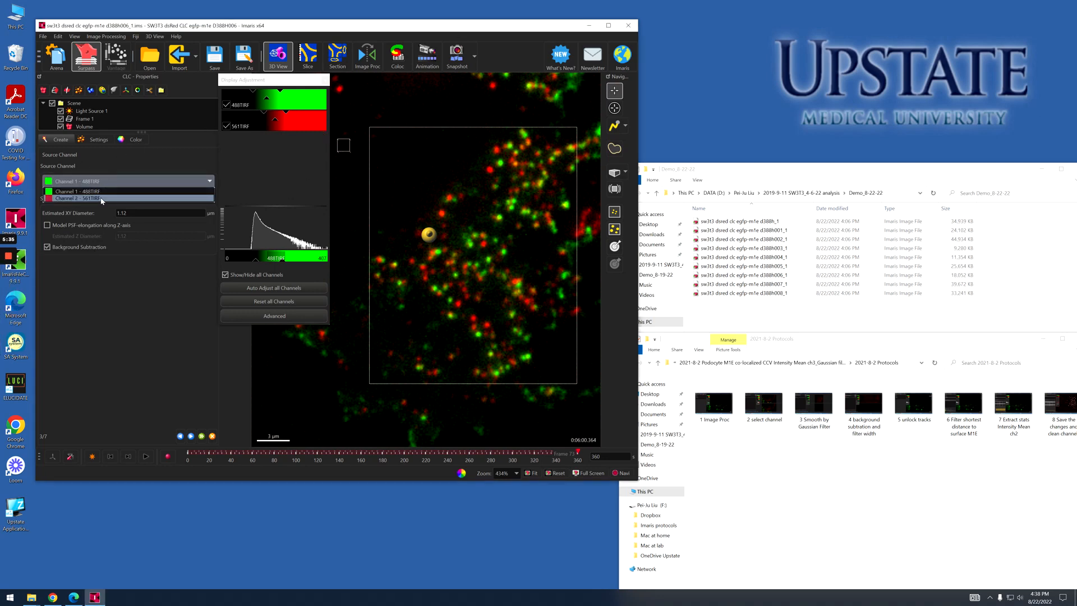
{"action": "left_click", "coordinate": [101, 199]}
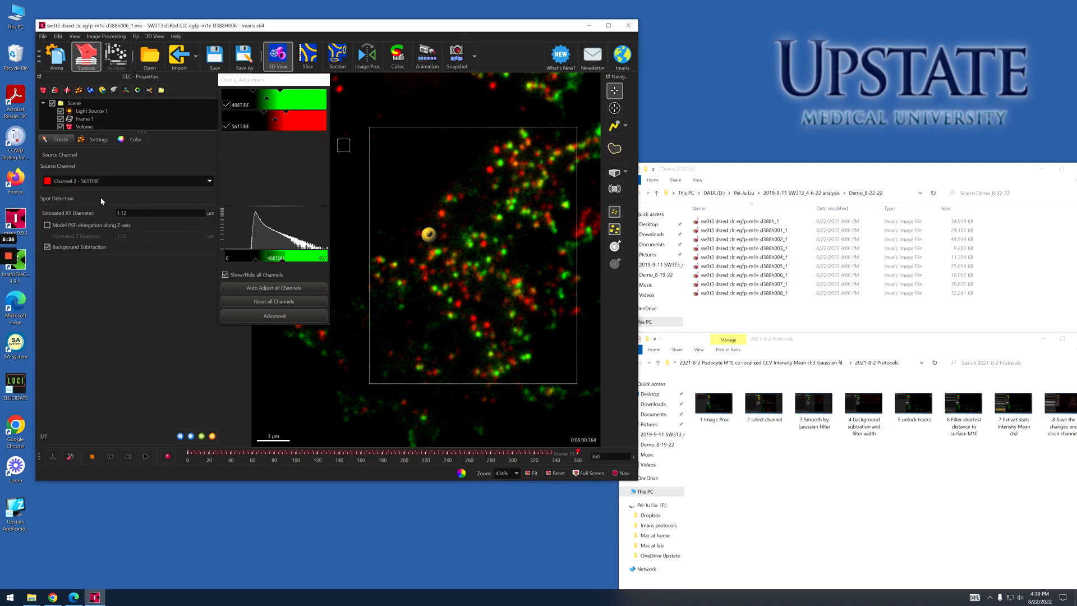
{"action": "left_click", "coordinate": [227, 106]}
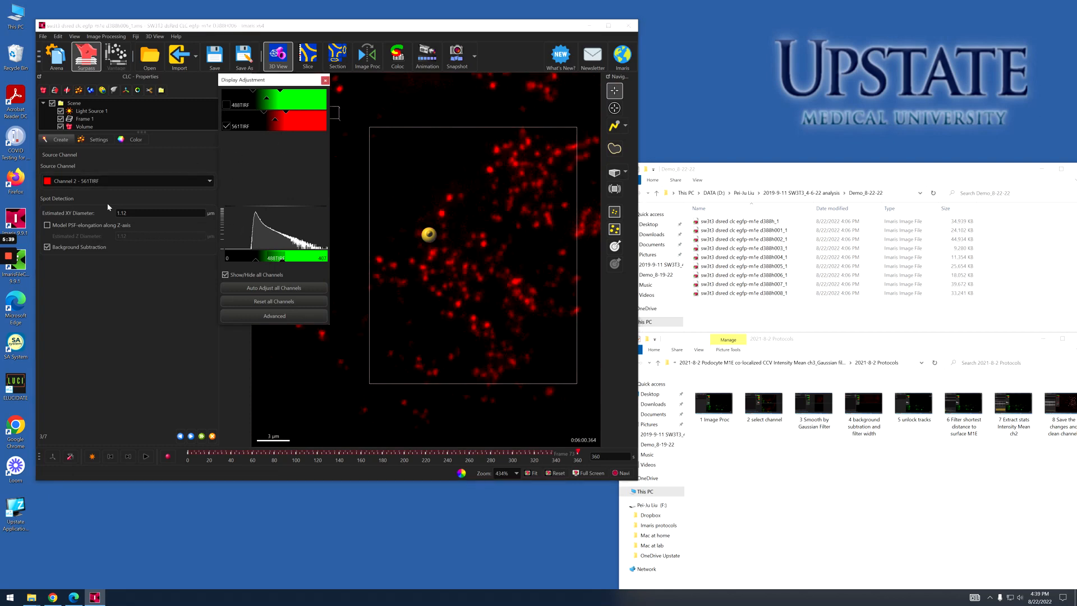
Measure the diameter of a red spot near the upper cell edge with a line measurement in Slice view.
{"action": "double_click", "coordinate": [144, 214]}
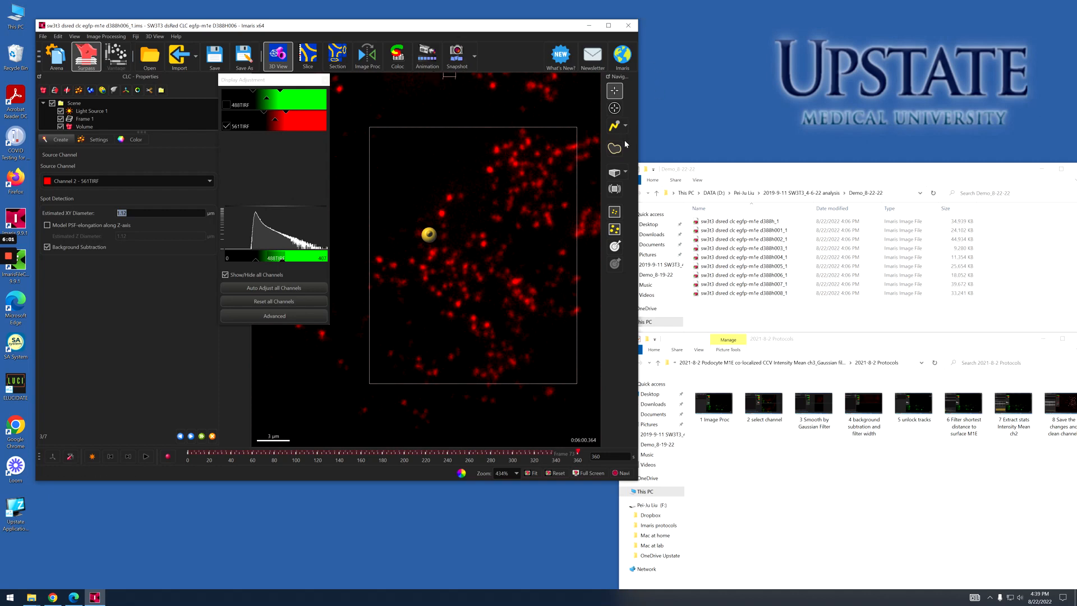
{"action": "left_click", "coordinate": [608, 26]}
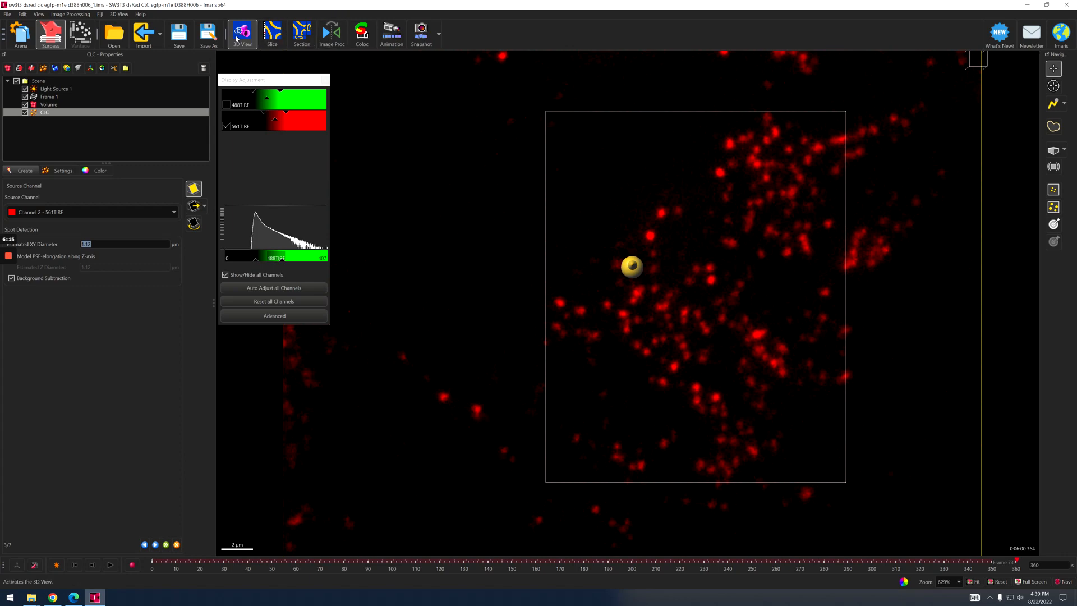
{"action": "left_click", "coordinate": [272, 35]}
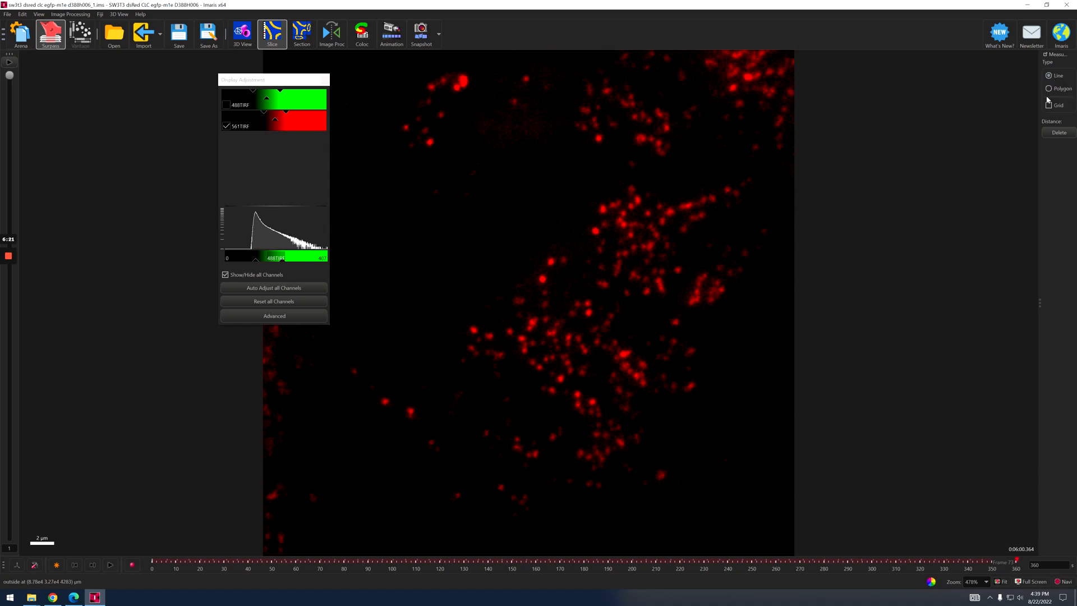
{"action": "left_click", "coordinate": [591, 231]}
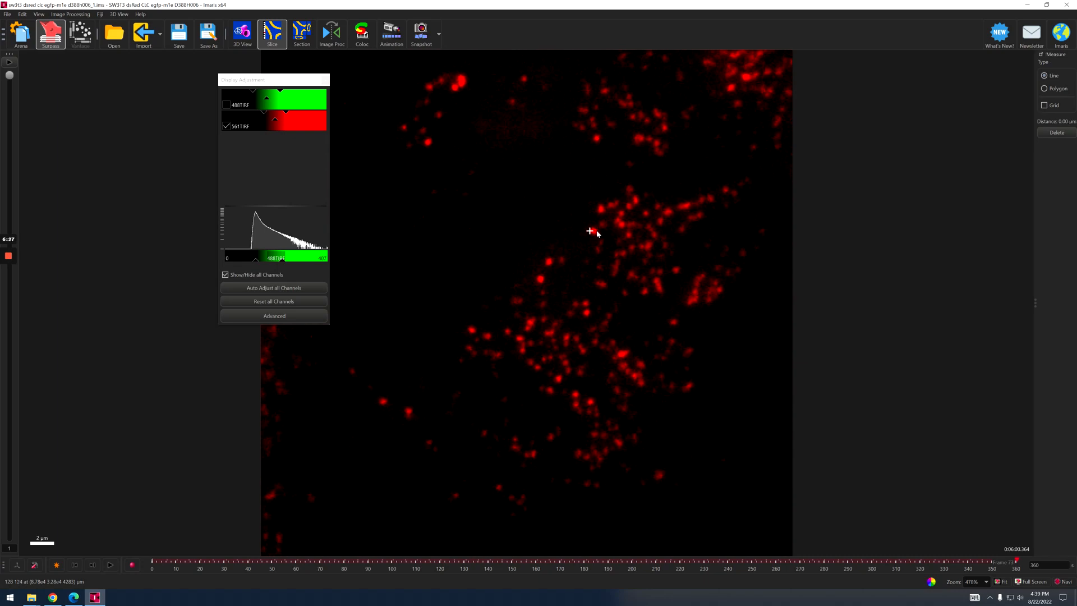
{"action": "left_click", "coordinate": [596, 231]}
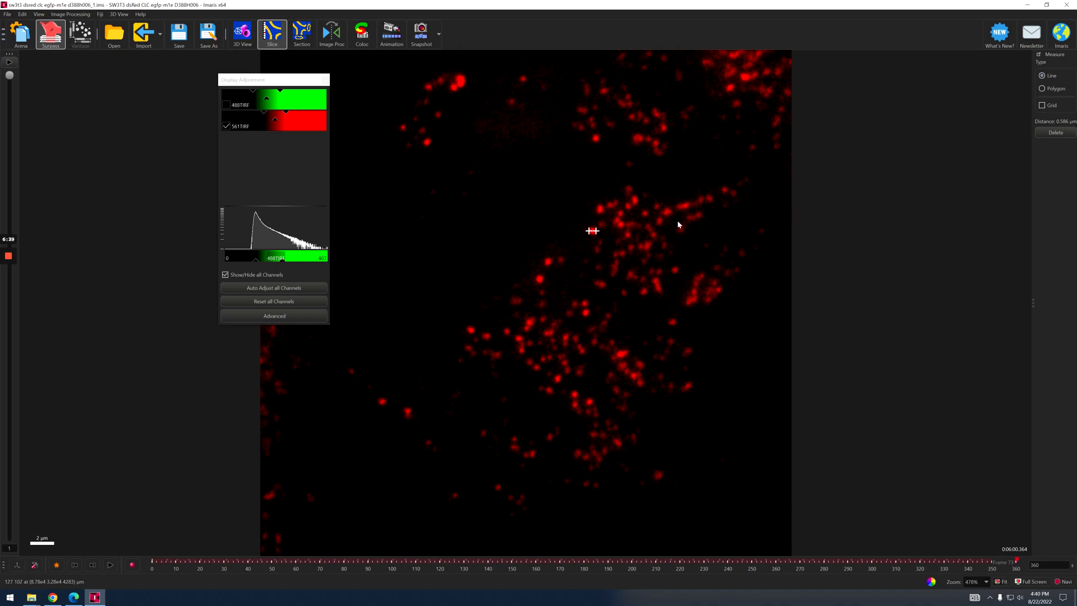
Measure two more red spots farther down the cell and delete the measurement.
{"action": "left_click", "coordinate": [535, 280]}
{"action": "left_click_drag", "start_coordinate": [535, 278], "coordinate": [536, 278]}
{"action": "left_click", "coordinate": [466, 329]}
{"action": "left_click", "coordinate": [473, 330]}
{"action": "left_click", "coordinate": [497, 167]}
{"action": "left_click", "coordinate": [1056, 132]}
Return to the 3D view and set the estimated XY diameter for spot detection to 0.5 µm.
{"action": "left_click", "coordinate": [251, 45]}
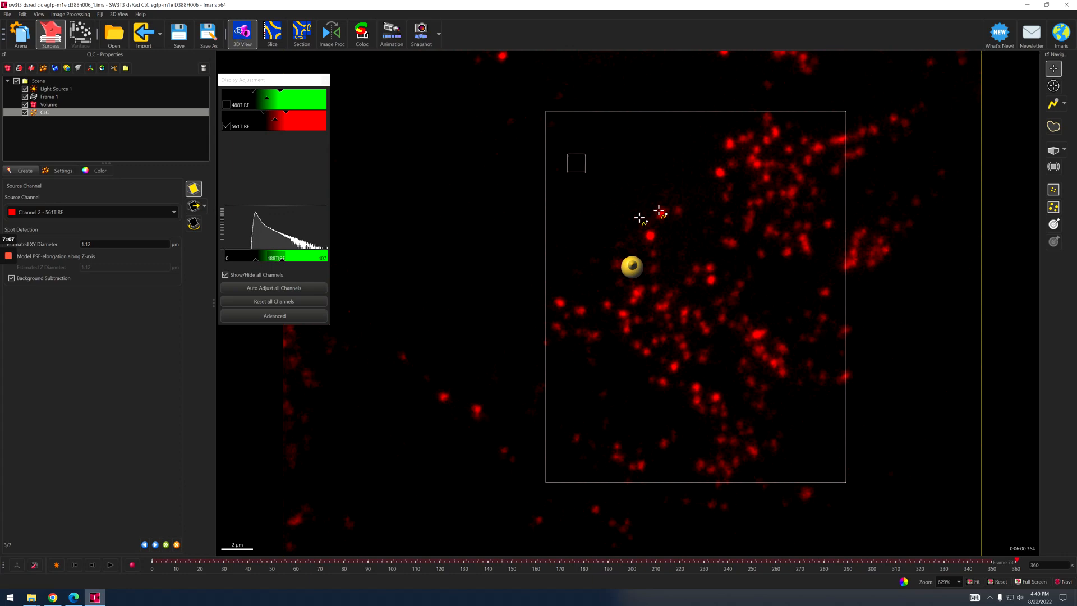
{"action": "double_click", "coordinate": [86, 244]}
{"action": "double_click", "coordinate": [180, 3]}
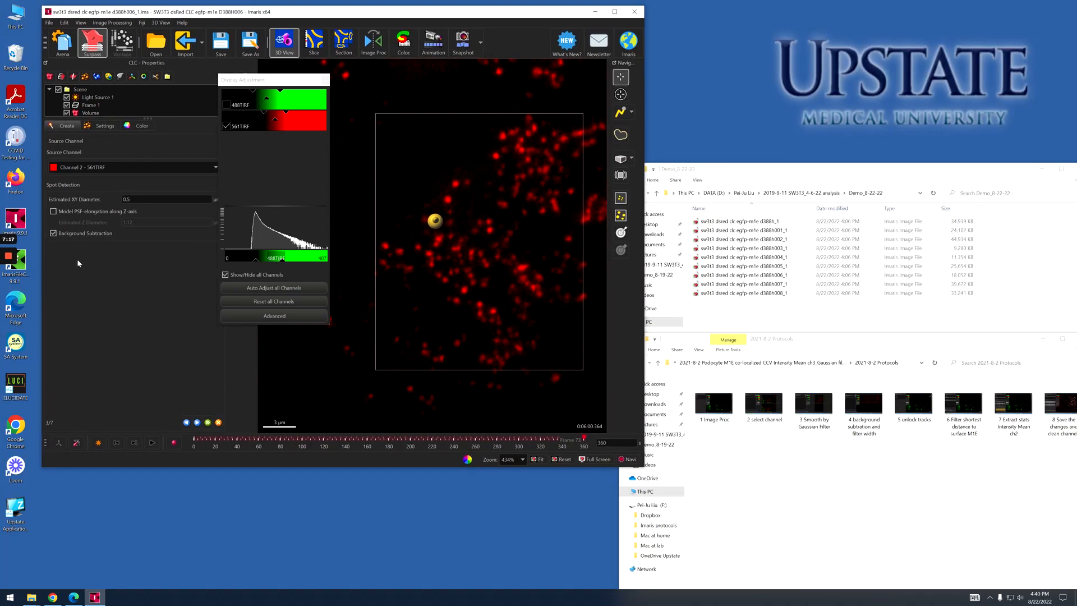
{"action": "left_click", "coordinate": [614, 11]}
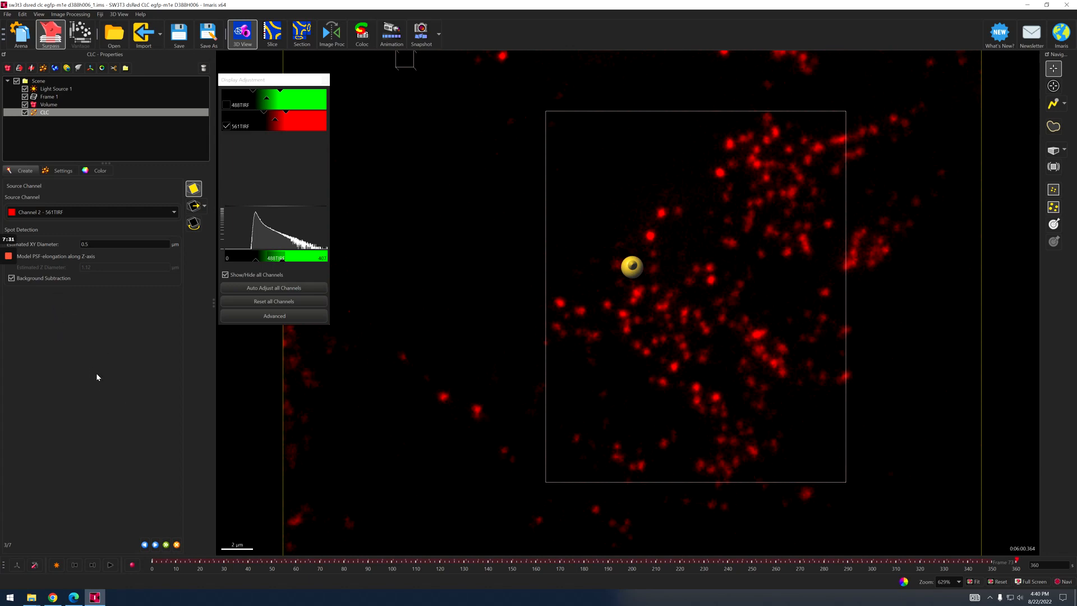
Continue to spot filtering and lower the Quality filter's lower threshold to 2.18 so dimmer spots are included.
{"action": "left_click", "coordinate": [155, 544]}
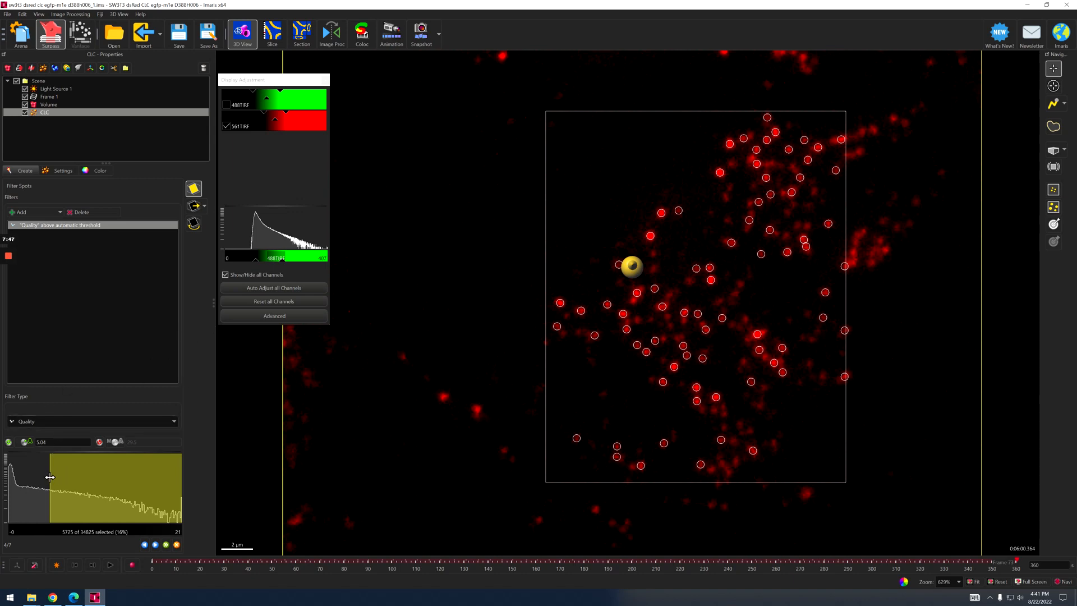
{"action": "left_click_drag", "start_coordinate": [50, 479], "coordinate": [27, 486]}
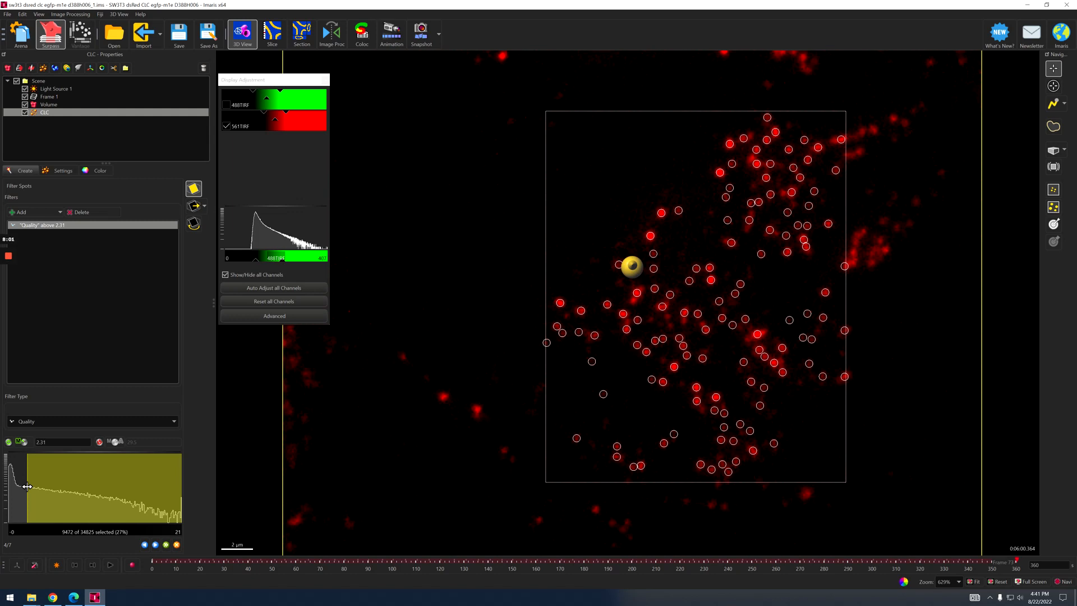
{"action": "left_click_drag", "start_coordinate": [27, 486], "coordinate": [26, 488]}
Try an upper threshold on the Quality filter, remove it, and set the lower threshold to 1.77.
{"action": "left_click", "coordinate": [99, 443]}
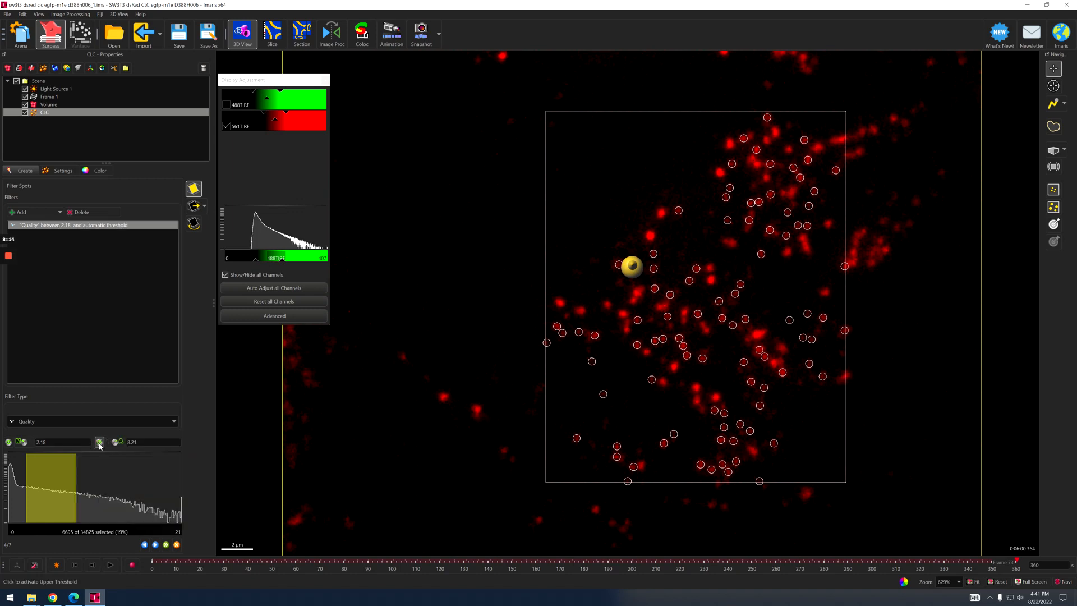
{"action": "left_click", "coordinate": [76, 491]}
{"action": "left_click_drag", "start_coordinate": [76, 488], "coordinate": [196, 482]}
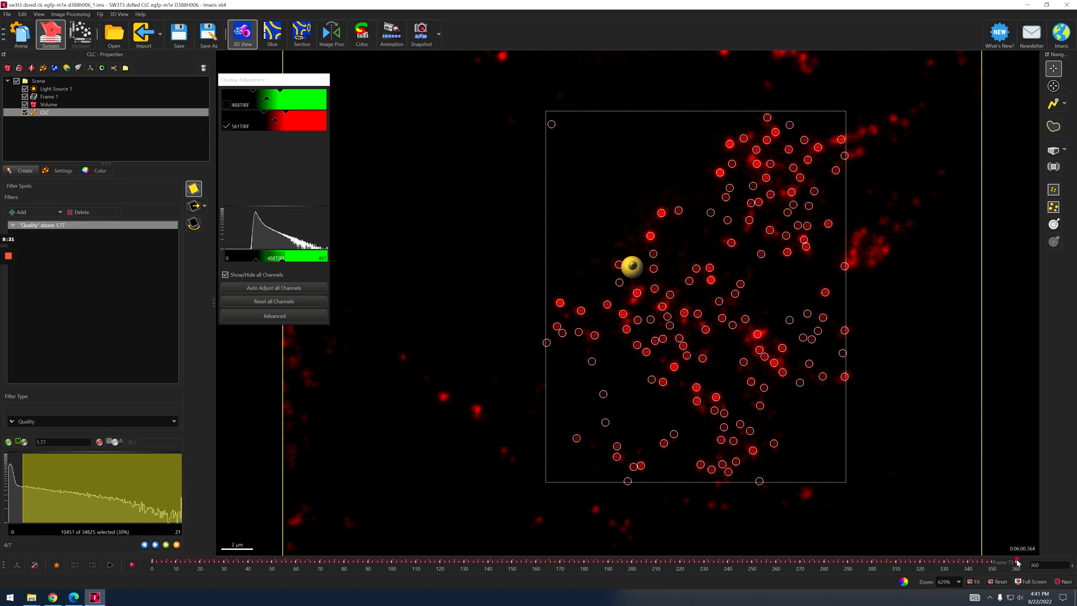
Check the detected spots at times 166 and 226, setting the Quality filter's lower threshold to 1.91.
{"action": "left_click_drag", "start_coordinate": [1017, 563], "coordinate": [547, 569]}
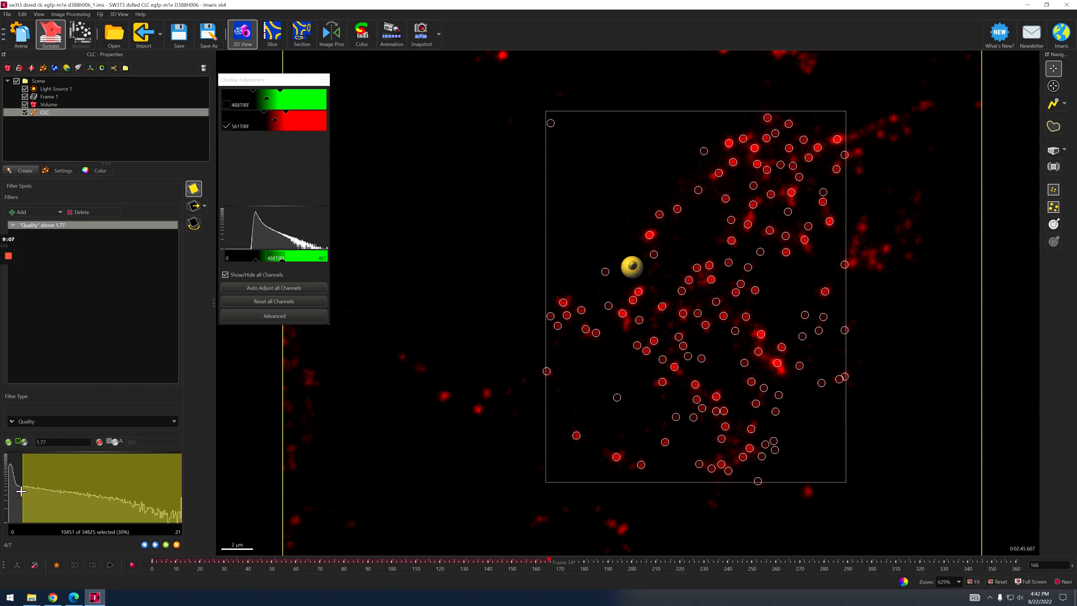
{"action": "left_click_drag", "start_coordinate": [20, 491], "coordinate": [23, 489]}
{"action": "mouse_move", "coordinate": [550, 564]}
{"action": "left_mouse_down"}
{"action": "mouse_move", "coordinate": [387, 569]}
{"action": "mouse_move", "coordinate": [518, 564]}
{"action": "mouse_move", "coordinate": [237, 556]}
{"action": "mouse_move", "coordinate": [866, 557]}
{"action": "mouse_move", "coordinate": [697, 558]}
{"action": "left_mouse_up"}
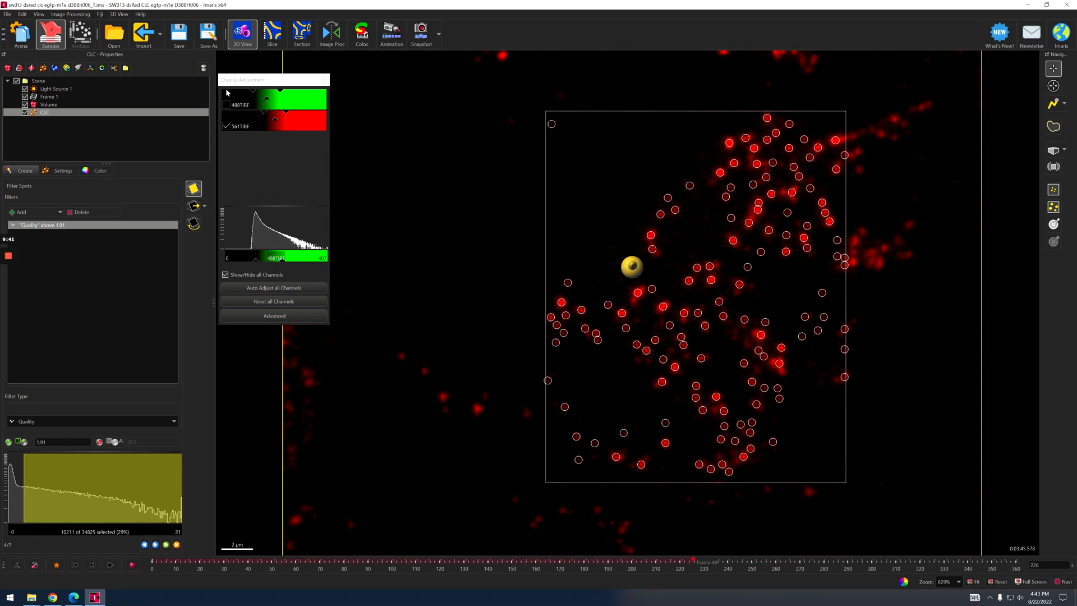
Overlay the 488TIRF channel to compare it with the detected spots up to time 251, and hide it again.
{"action": "left_click", "coordinate": [227, 107]}
{"action": "left_click", "coordinate": [226, 106]}
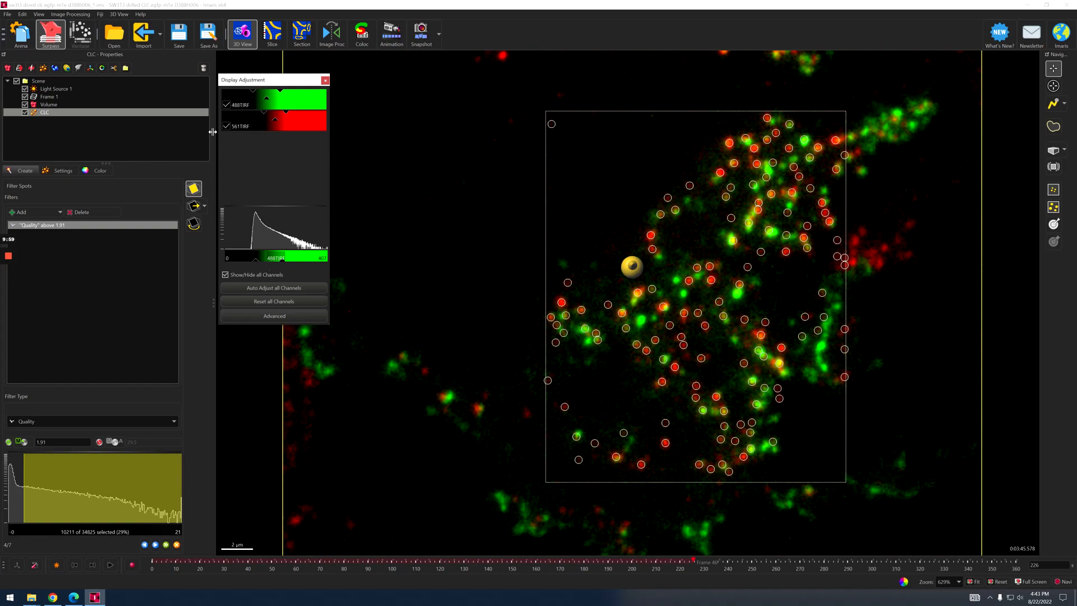
{"action": "left_click", "coordinate": [691, 559]}
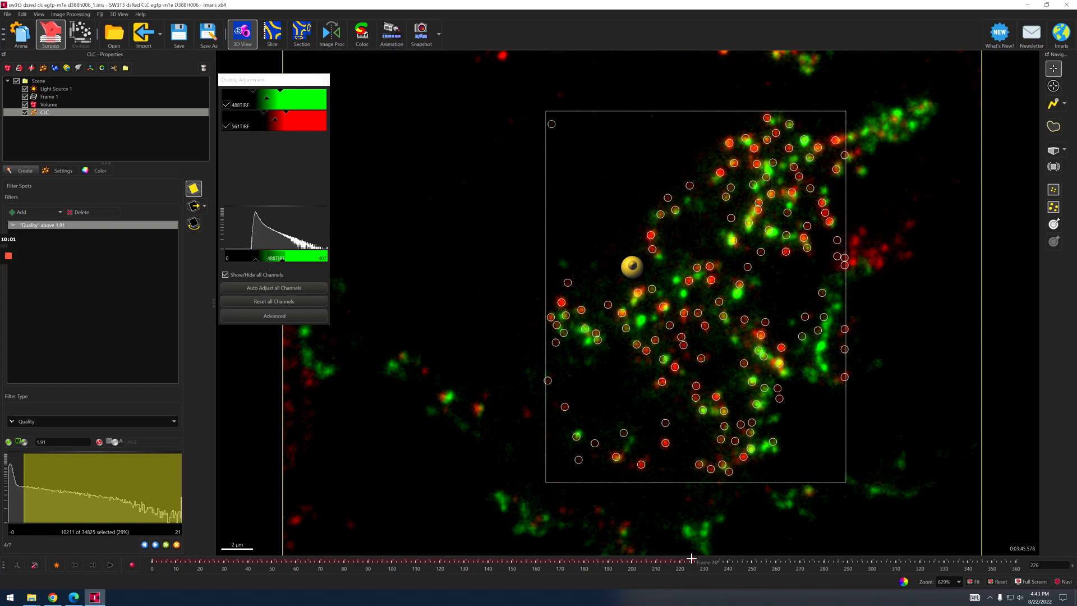
{"action": "mouse_move", "coordinate": [691, 559]}
{"action": "left_mouse_down"}
{"action": "mouse_move", "coordinate": [236, 558]}
{"action": "mouse_move", "coordinate": [880, 562]}
{"action": "mouse_move", "coordinate": [755, 565]}
{"action": "left_mouse_up"}
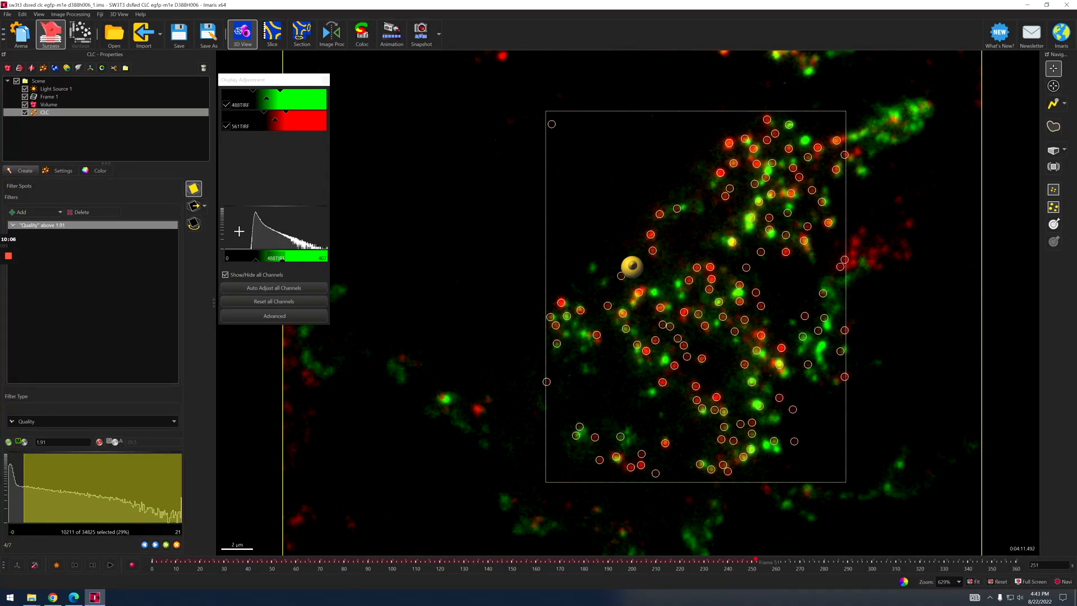
{"action": "left_click", "coordinate": [226, 104]}
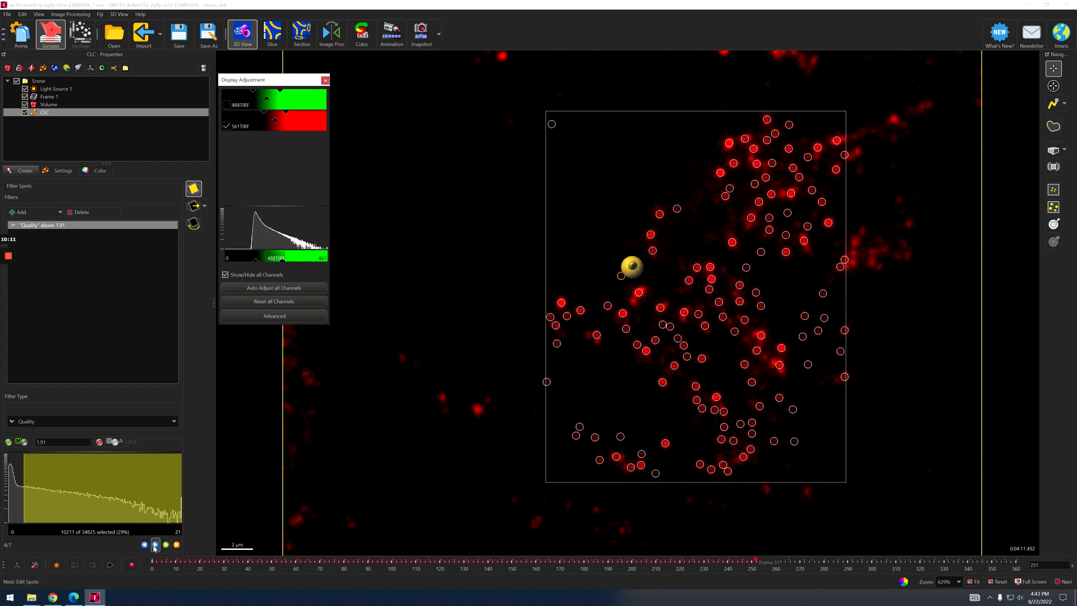
Continue past spot editing to the tracking settings and choose Brownian Motion as the tracking algorithm.
{"action": "left_click", "coordinate": [156, 545]}
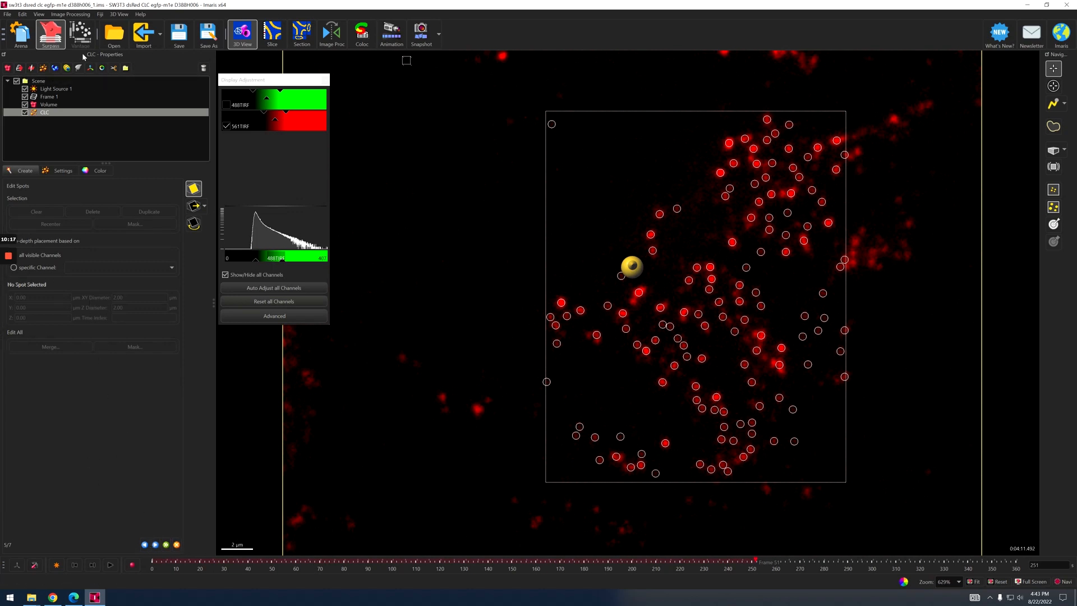
{"action": "double_click", "coordinate": [111, 5]}
{"action": "left_click_drag", "start_coordinate": [110, 4], "coordinate": [136, 10]}
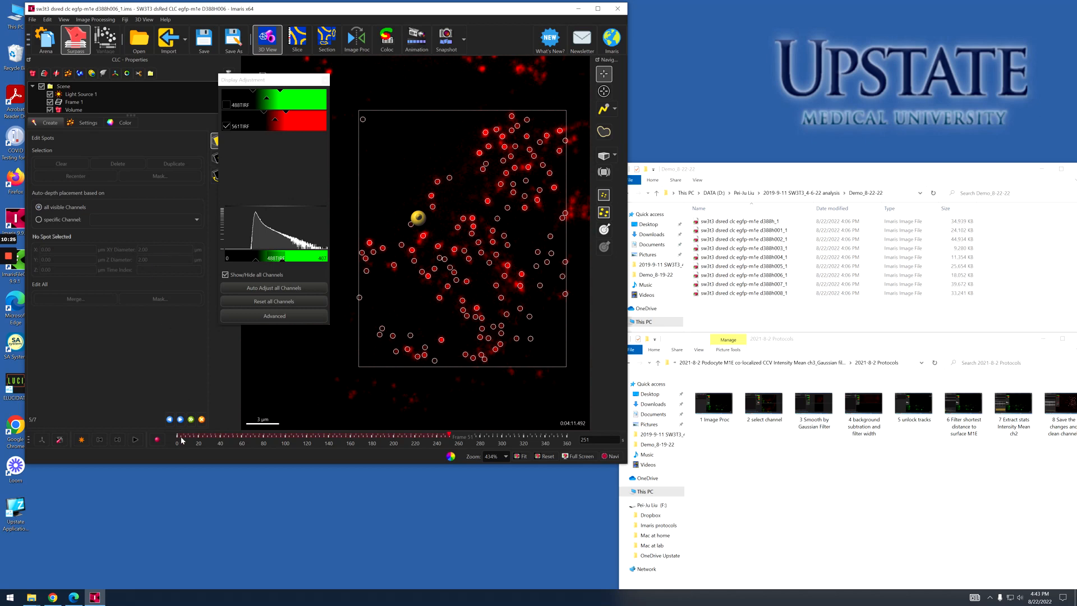
{"action": "left_click", "coordinate": [180, 420]}
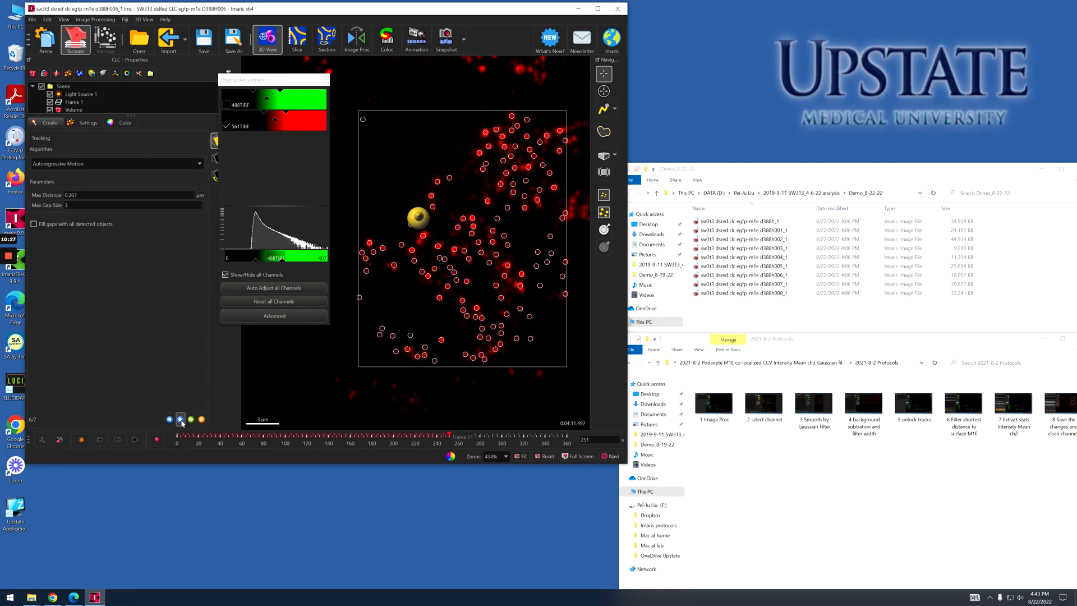
{"action": "left_click", "coordinate": [598, 9]}
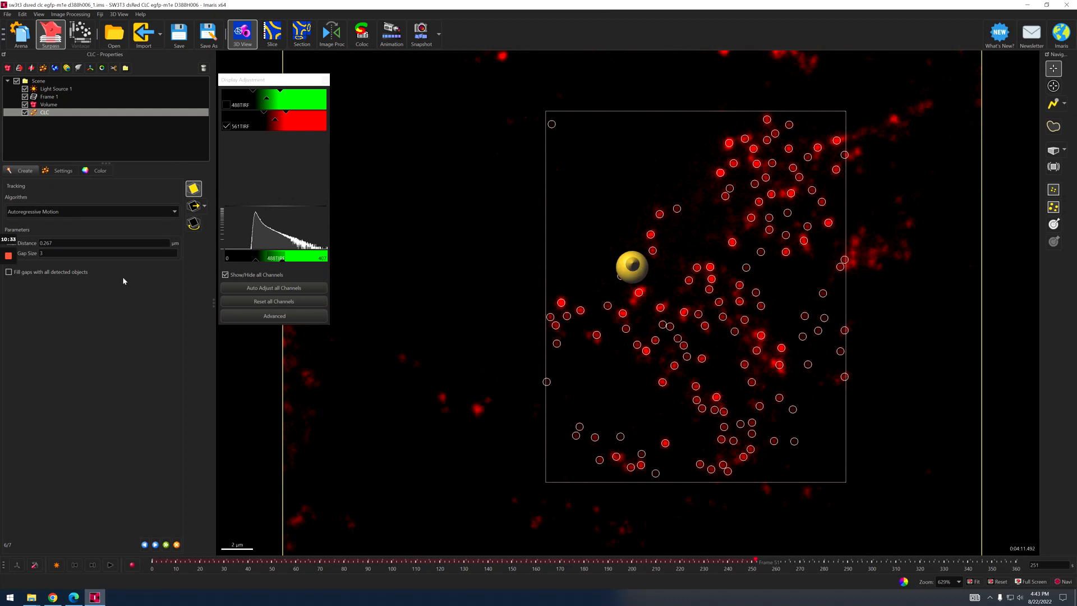
{"action": "left_click", "coordinate": [175, 212]}
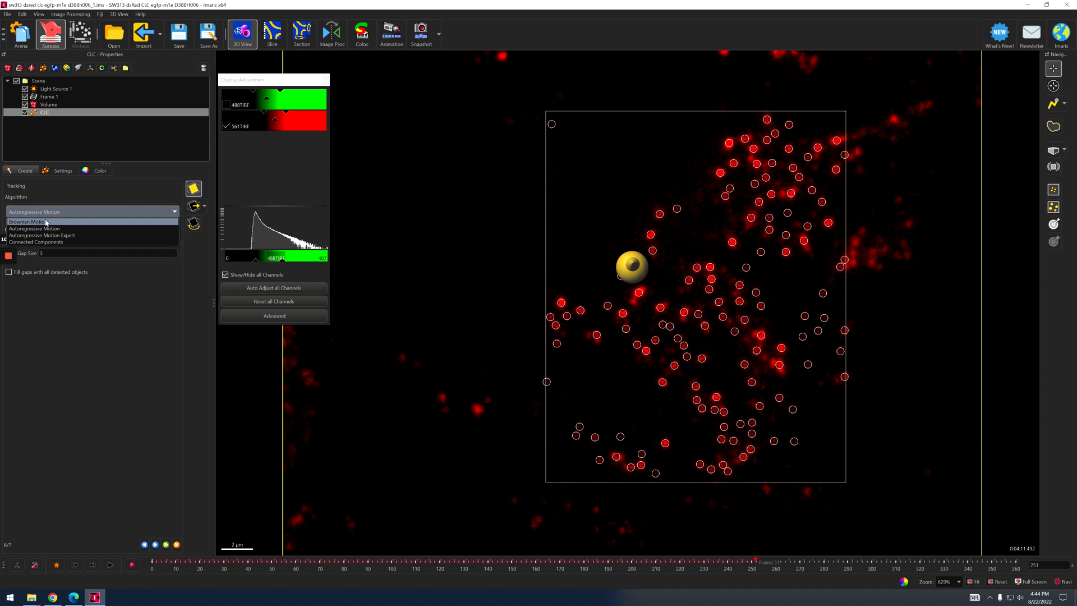
{"action": "left_click", "coordinate": [47, 222]}
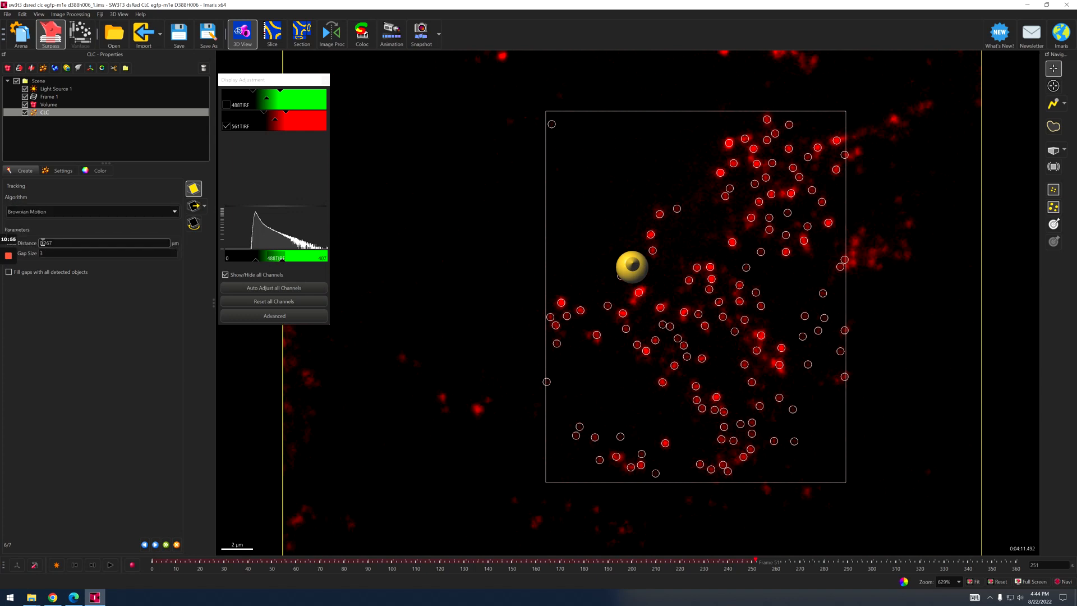
Set the tracking Max Distance to 0.35 µm and the Max Gap Size to 1.
{"action": "double_click", "coordinate": [104, 7]}
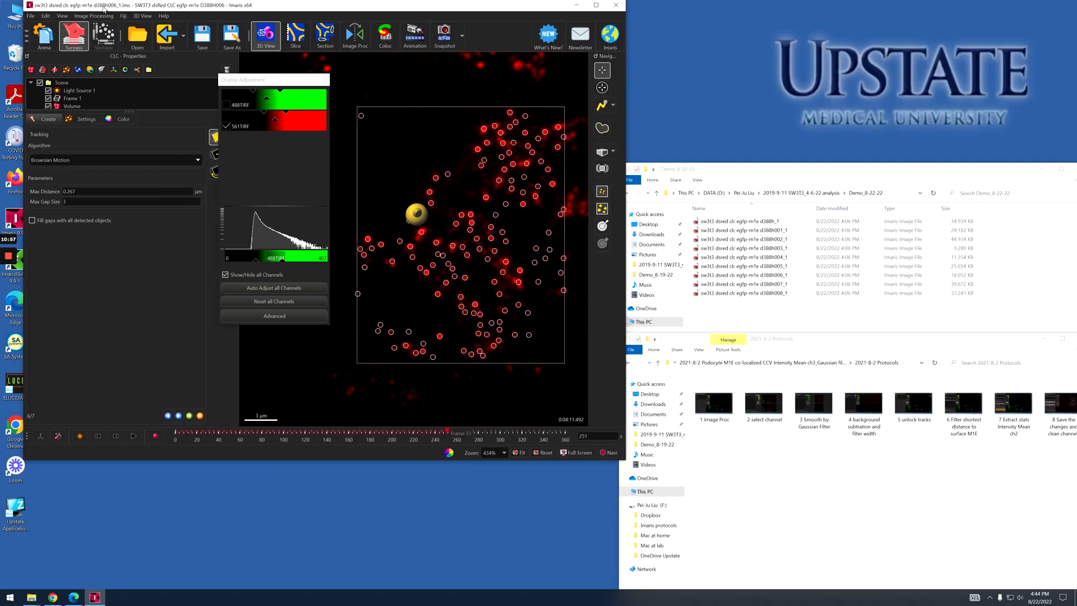
{"action": "left_click_drag", "start_coordinate": [104, 7], "coordinate": [105, 17]}
{"action": "left_click", "coordinate": [88, 203]}
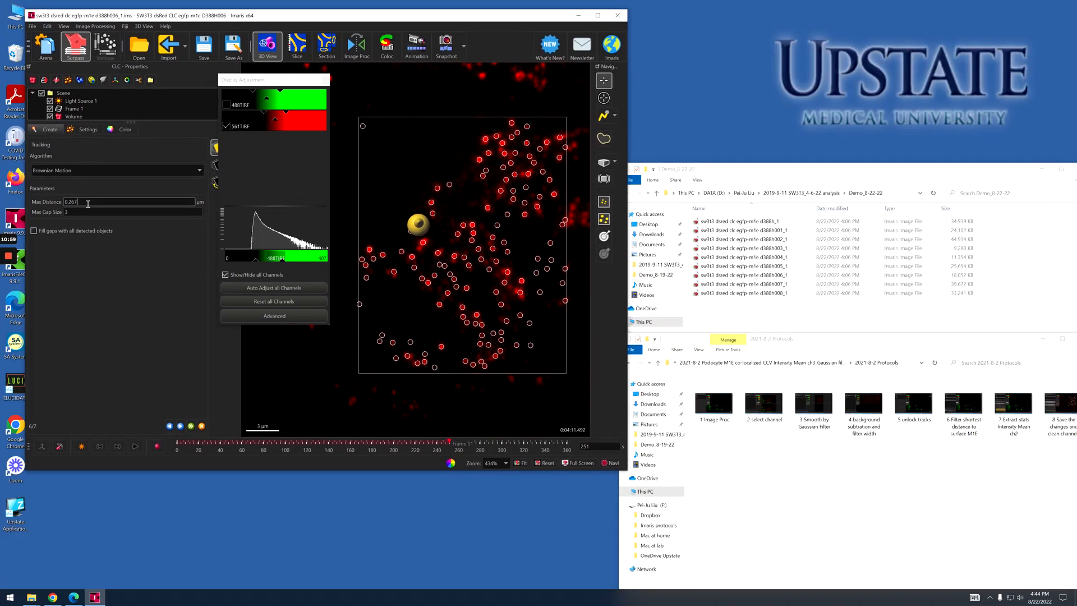
{"action": "left_click_drag", "start_coordinate": [88, 204], "coordinate": [57, 202]}
{"action": "type", "text": "0.35"}
{"action": "key", "text": "Return"}
{"action": "left_click_drag", "start_coordinate": [77, 212], "coordinate": [45, 213]}
{"action": "type", "text": "1"}
{"action": "left_click", "coordinate": [598, 17]}
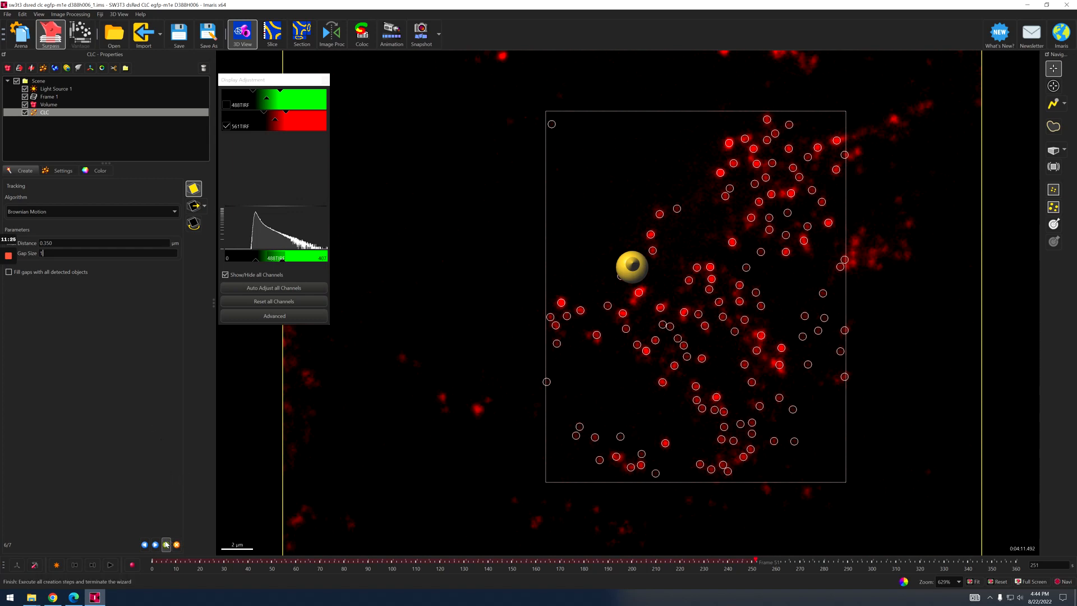
Run the tracking, delete the Track Duration filter, and finish creating the CLC spots.
{"action": "left_click", "coordinate": [167, 544]}
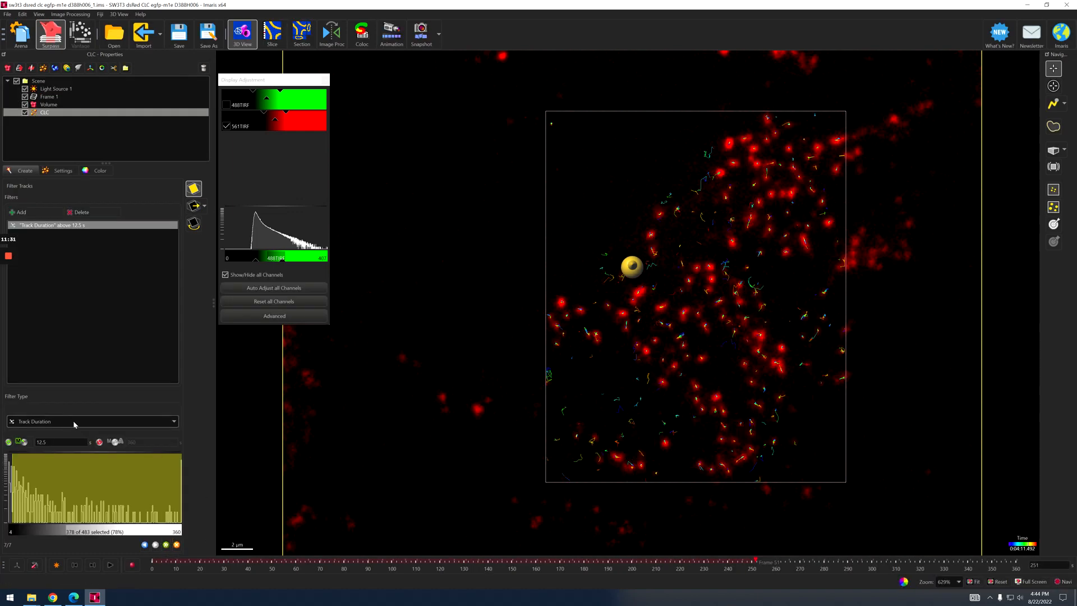
{"action": "left_click", "coordinate": [79, 213]}
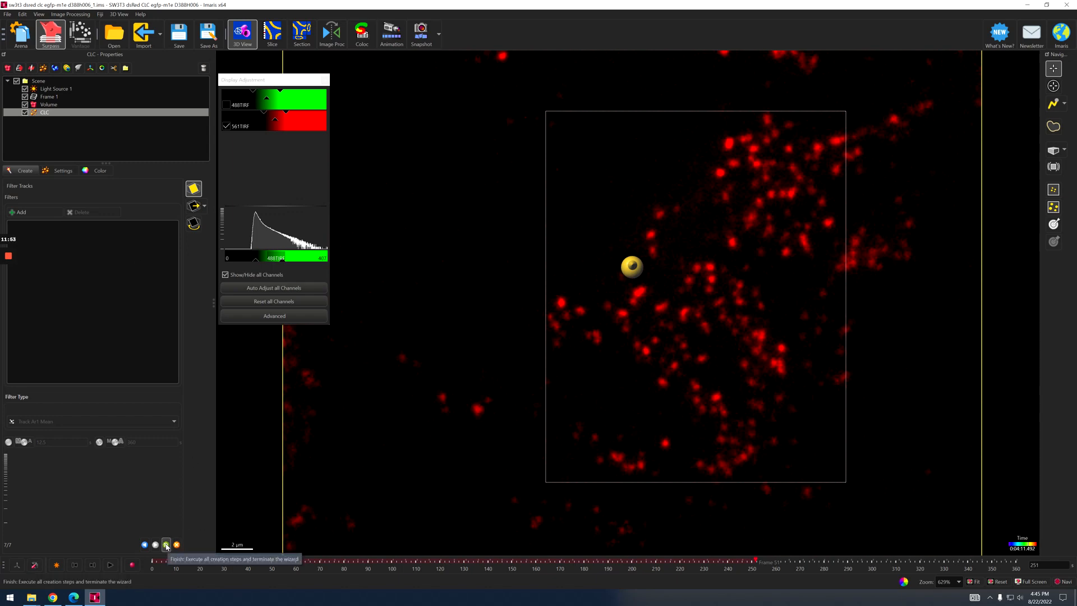
{"action": "left_click", "coordinate": [166, 544]}
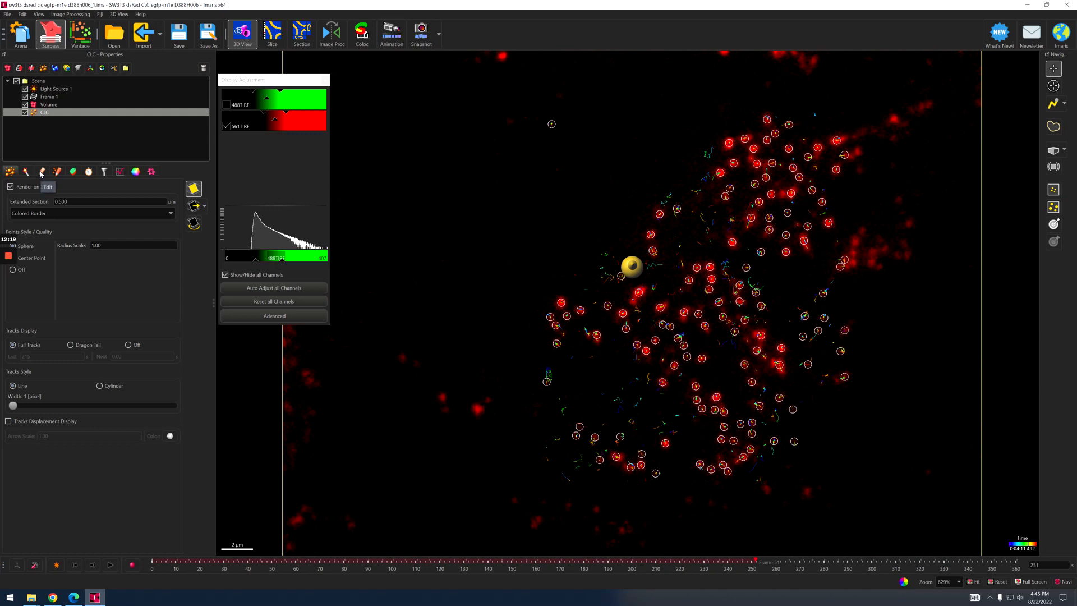
Turn off the track display for the CLC spots and color the points red.
{"action": "left_click", "coordinate": [128, 345]}
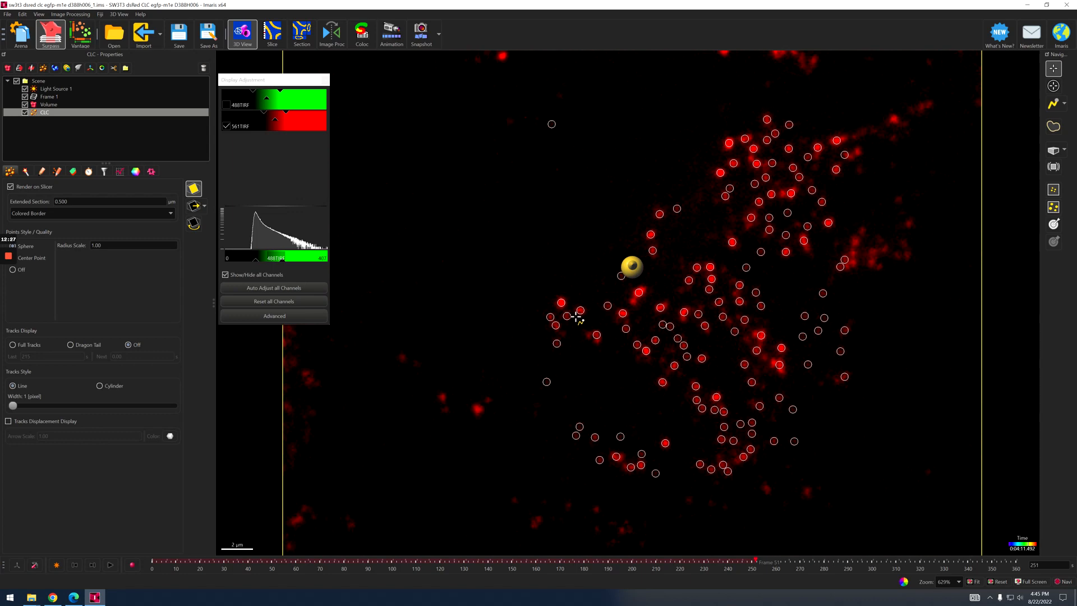
{"action": "left_click", "coordinate": [136, 172]}
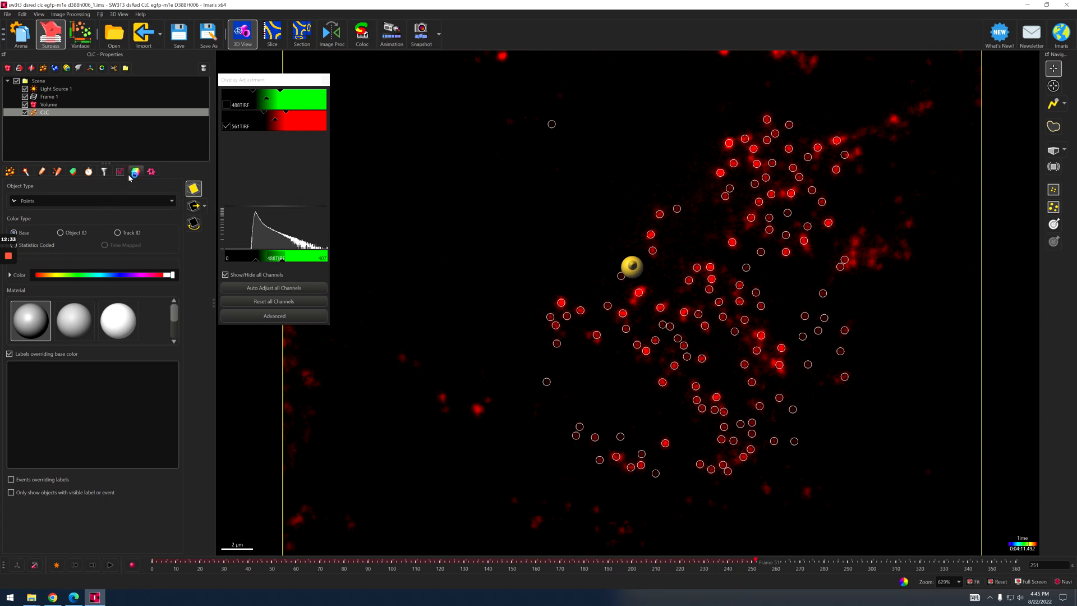
{"action": "left_click_drag", "start_coordinate": [158, 273], "coordinate": [162, 278]}
{"action": "left_click", "coordinate": [161, 276]}
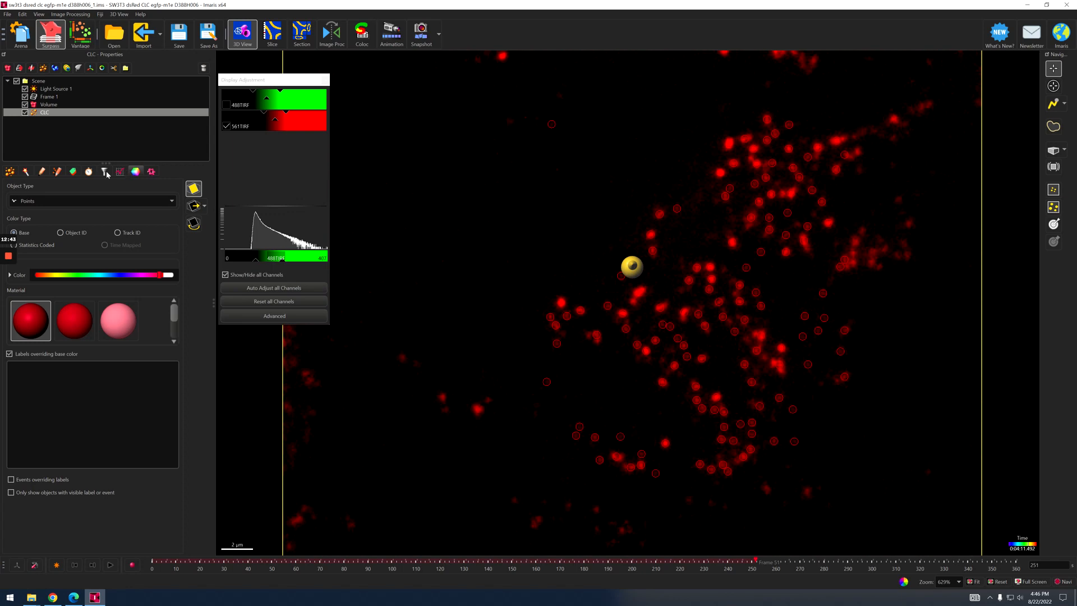
Review the CLC object's spot editing, track editing, label, event and filter settings.
{"action": "left_click", "coordinate": [41, 174]}
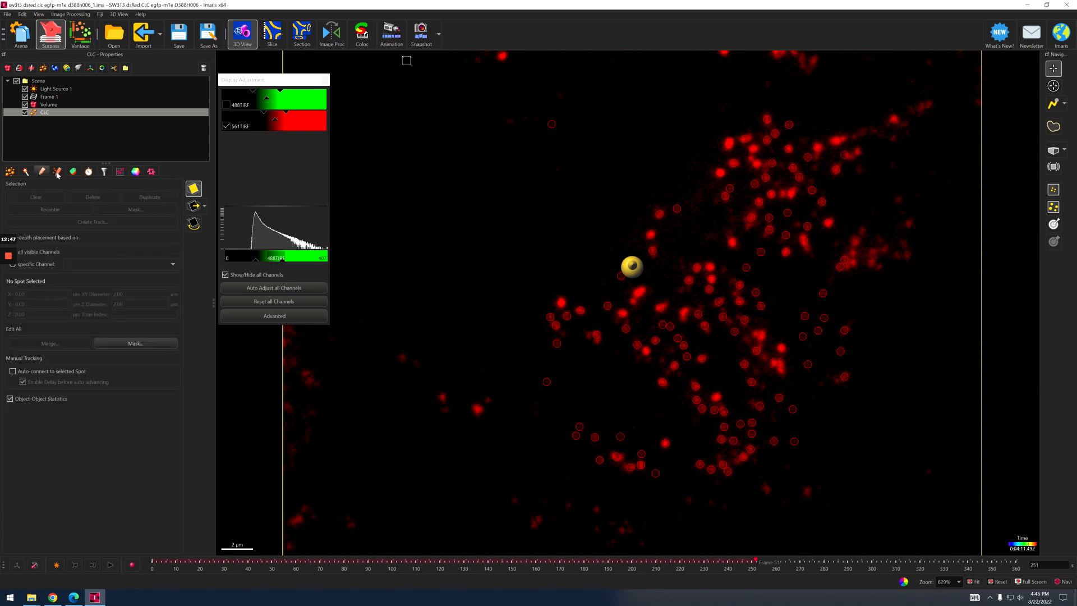
{"action": "left_click", "coordinate": [57, 173]}
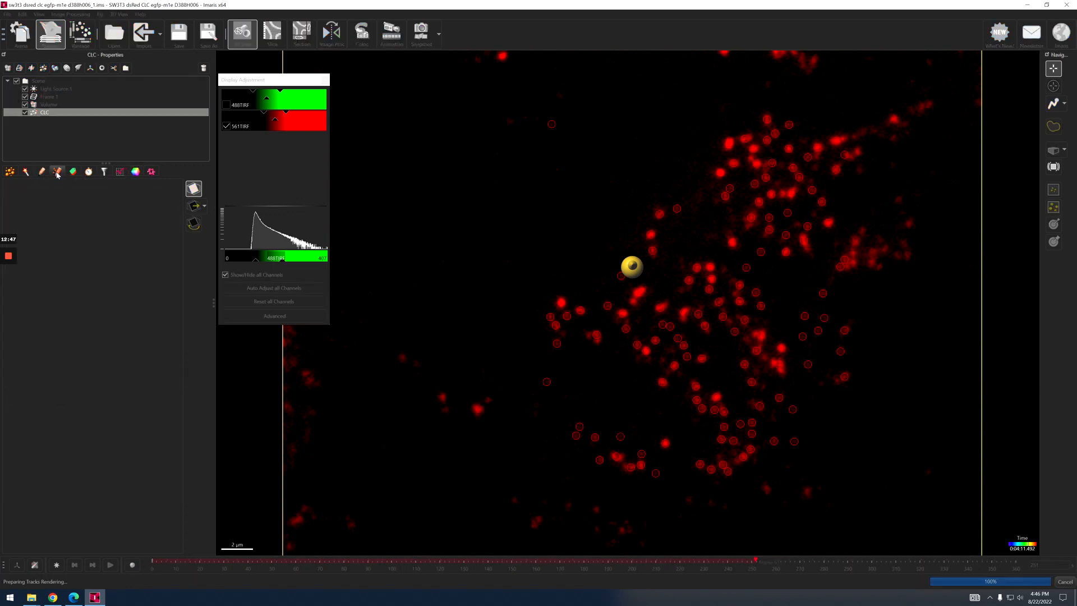
{"action": "left_click", "coordinate": [26, 172]}
{"action": "left_click", "coordinate": [41, 172]}
{"action": "left_click", "coordinate": [57, 172]}
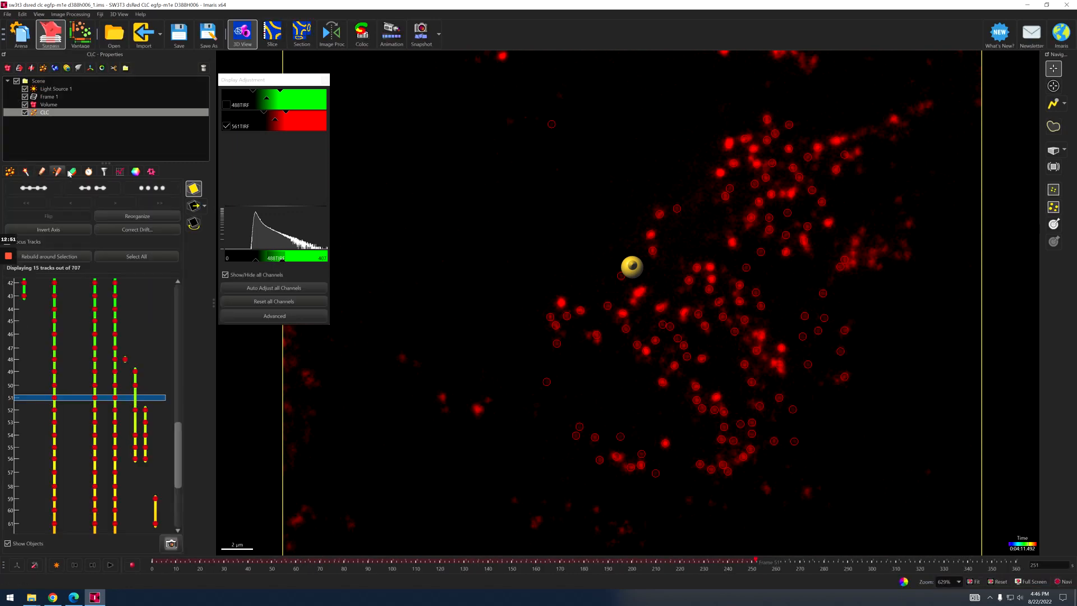
{"action": "left_click", "coordinate": [72, 171]}
{"action": "left_click", "coordinate": [89, 172]}
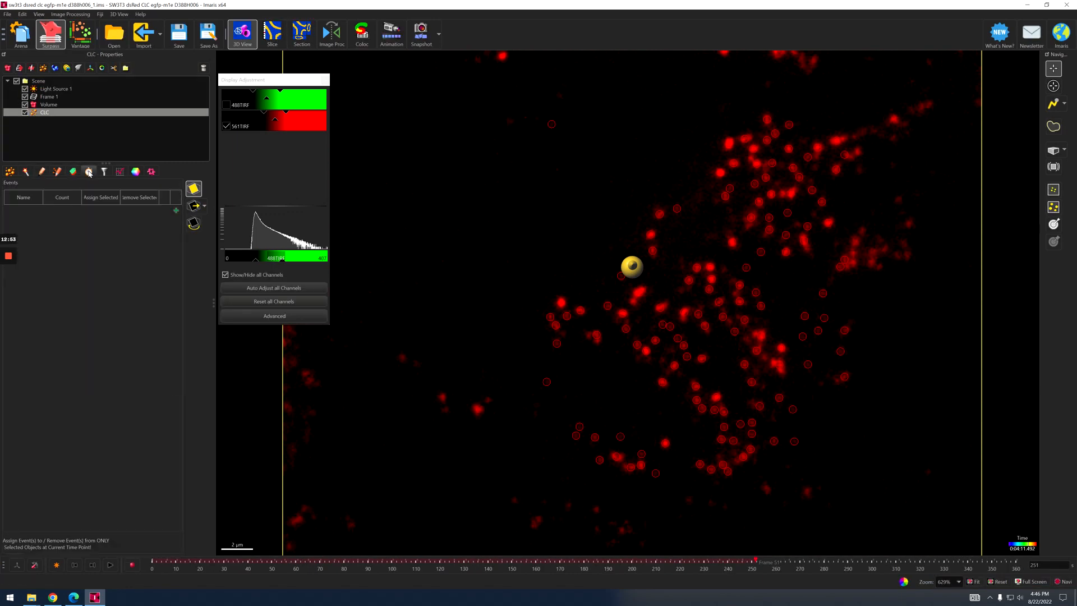
{"action": "left_click", "coordinate": [104, 172]}
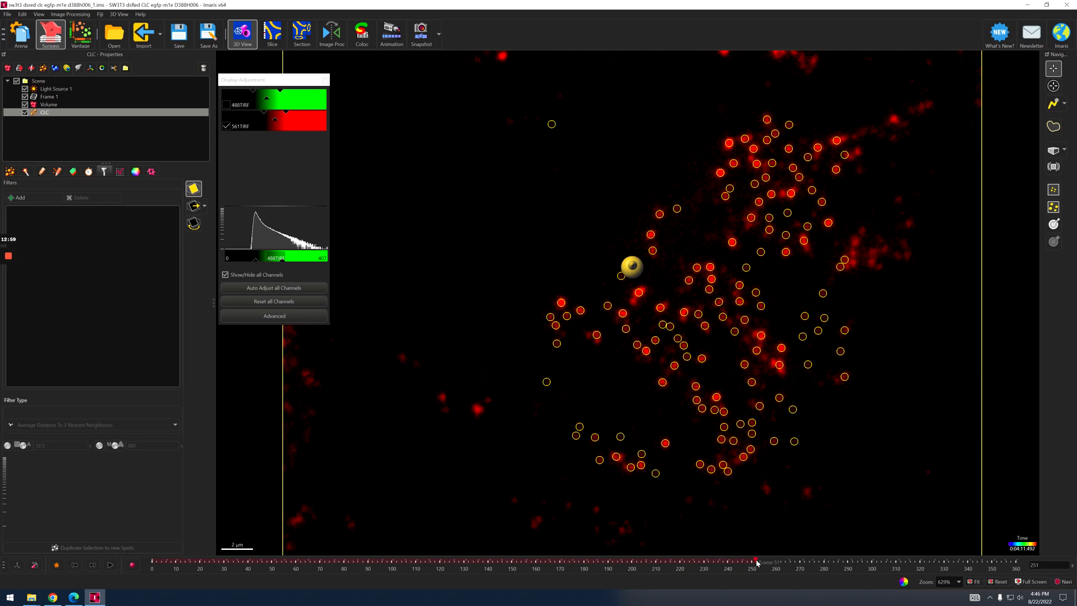
Go to time point 185 and delete the isolated CLC spot track lying far up and left of the main spot cluster.
{"action": "left_click_drag", "start_coordinate": [756, 560], "coordinate": [596, 539]}
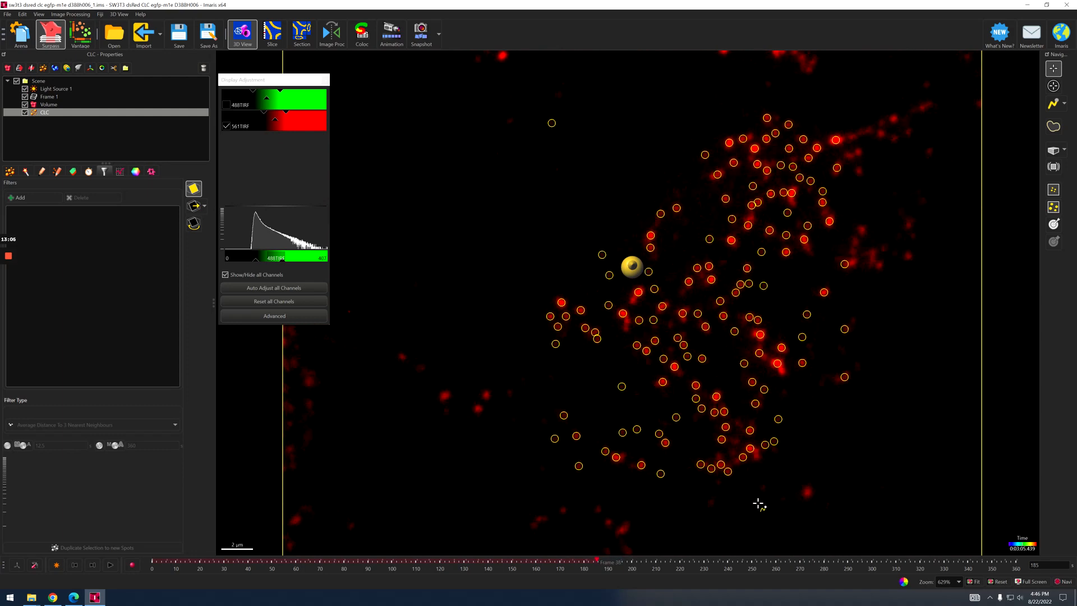
{"action": "left_click", "coordinate": [555, 124]}
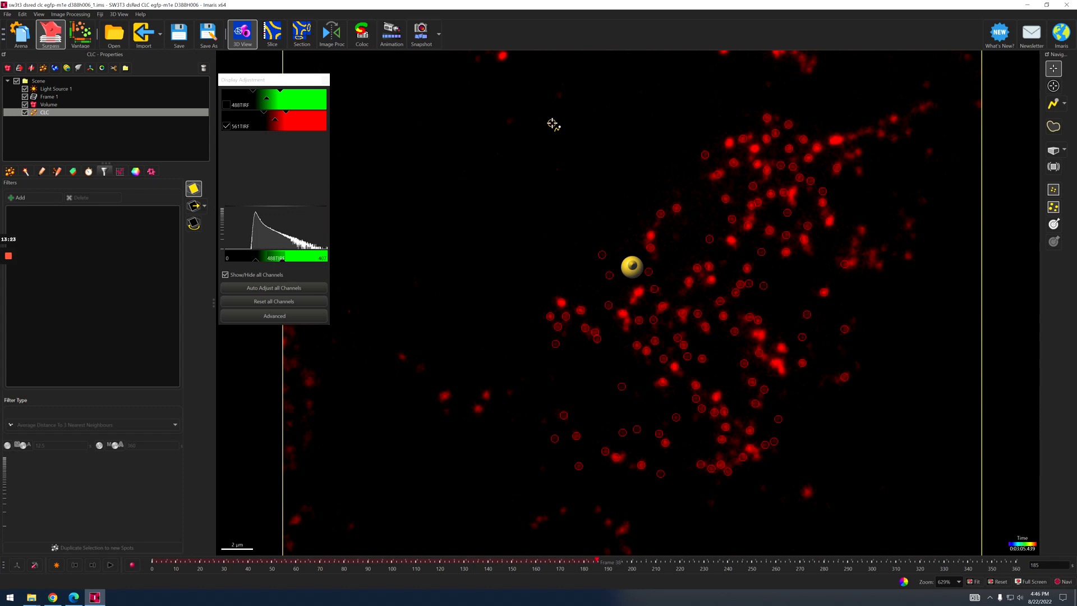
{"action": "left_click", "coordinate": [43, 170]}
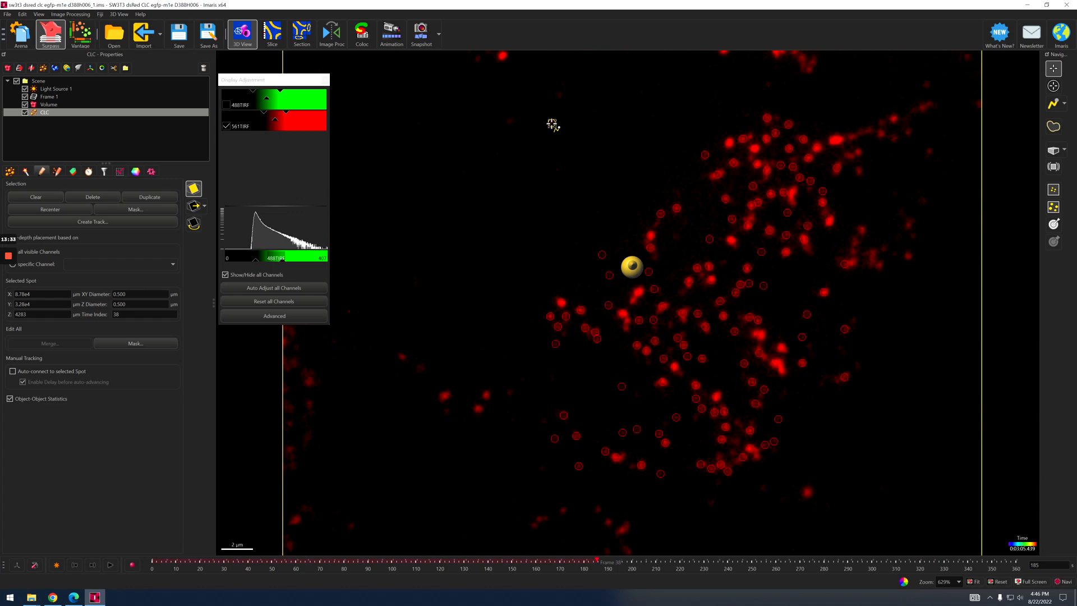
{"action": "left_click", "coordinate": [93, 198]}
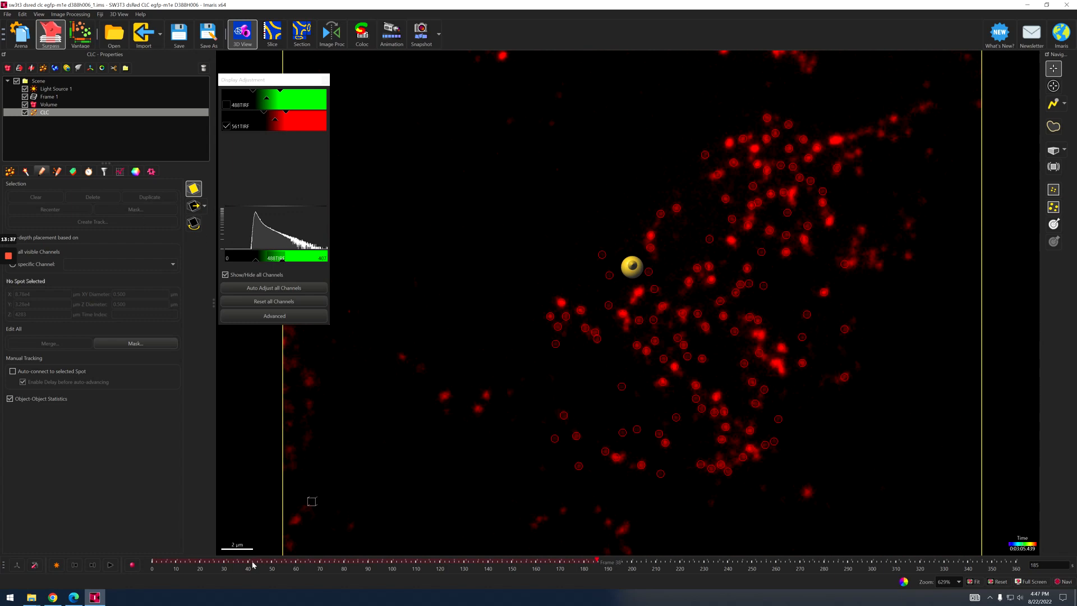
Move to time point 221 and set the selection mode to Full Track Selection.
{"action": "mouse_move", "coordinate": [594, 564]}
{"action": "left_mouse_down"}
{"action": "mouse_move", "coordinate": [250, 544]}
{"action": "mouse_move", "coordinate": [681, 561]}
{"action": "left_mouse_up"}
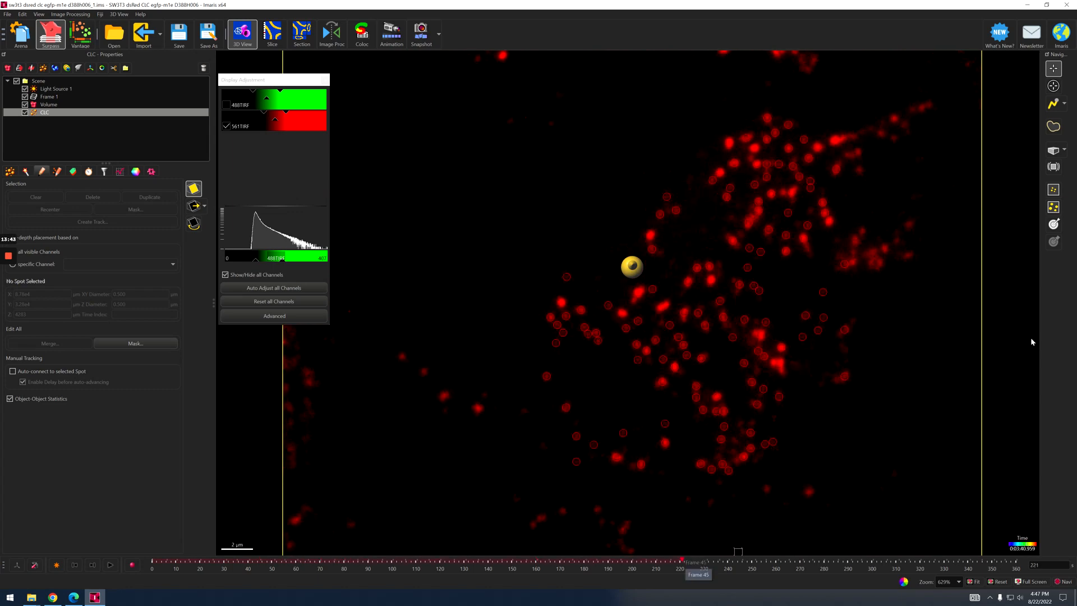
{"action": "left_click", "coordinate": [1063, 105]}
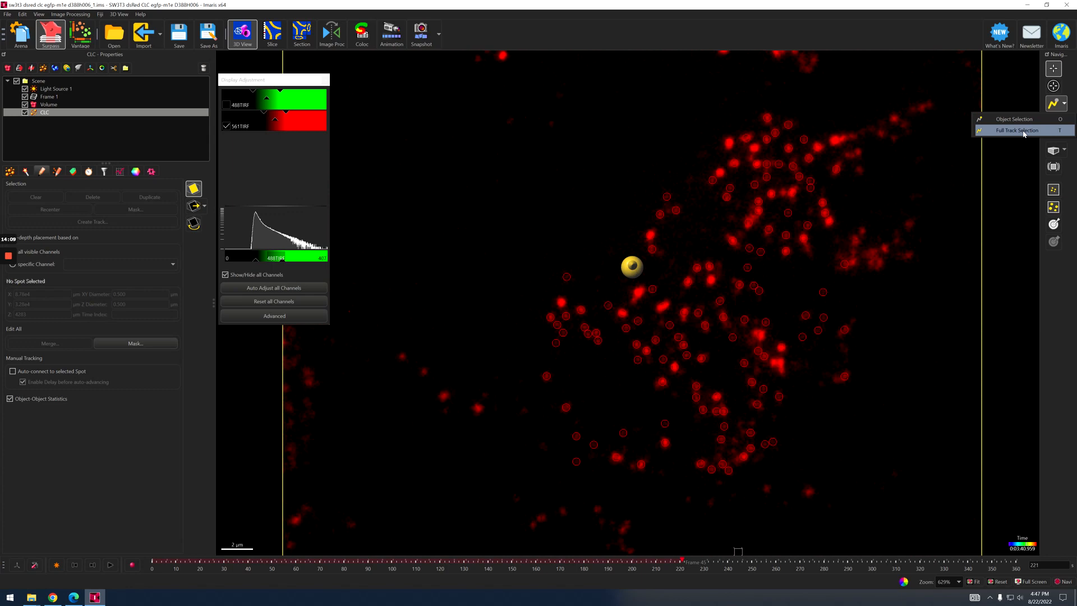
{"action": "left_click", "coordinate": [1022, 131]}
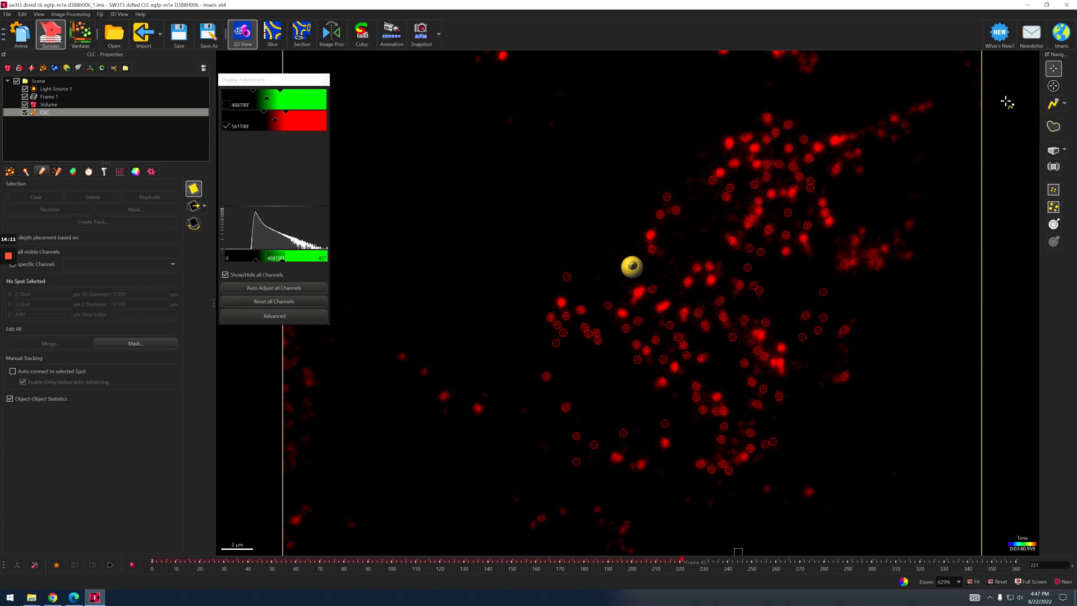